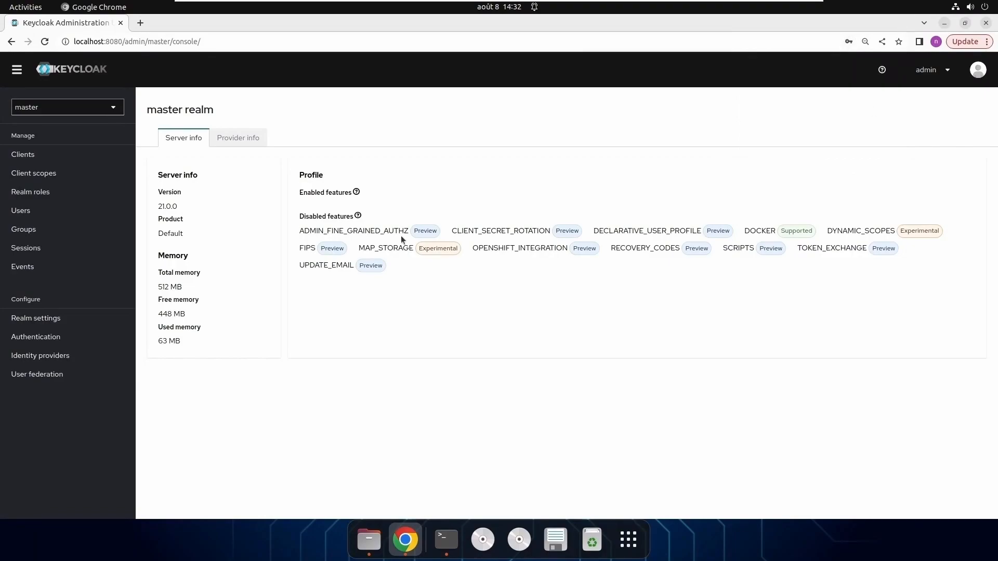
Switch to the naitsec realm and open its list of users.
{"action": "left_click", "coordinate": [77, 112]}
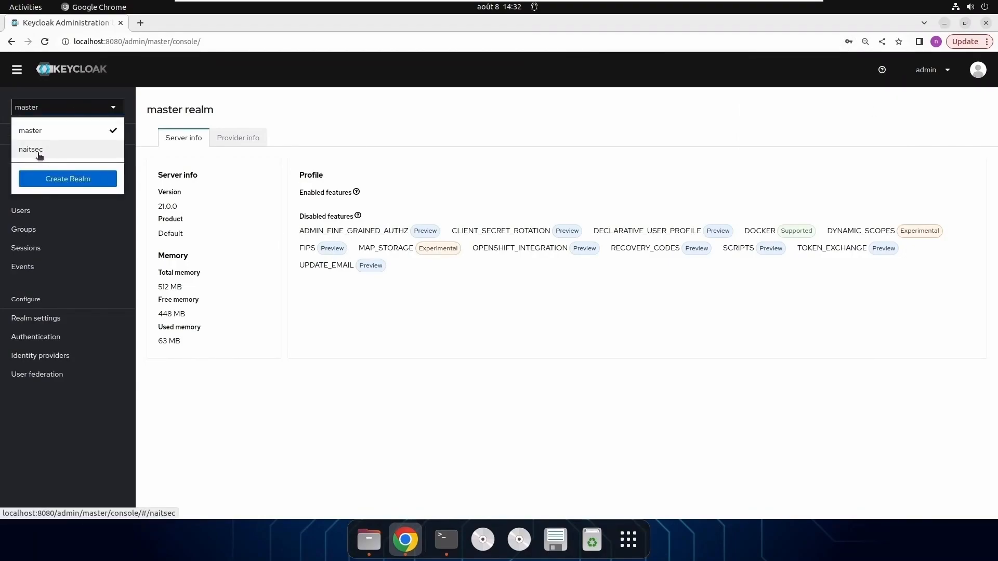
{"action": "left_click", "coordinate": [39, 155]}
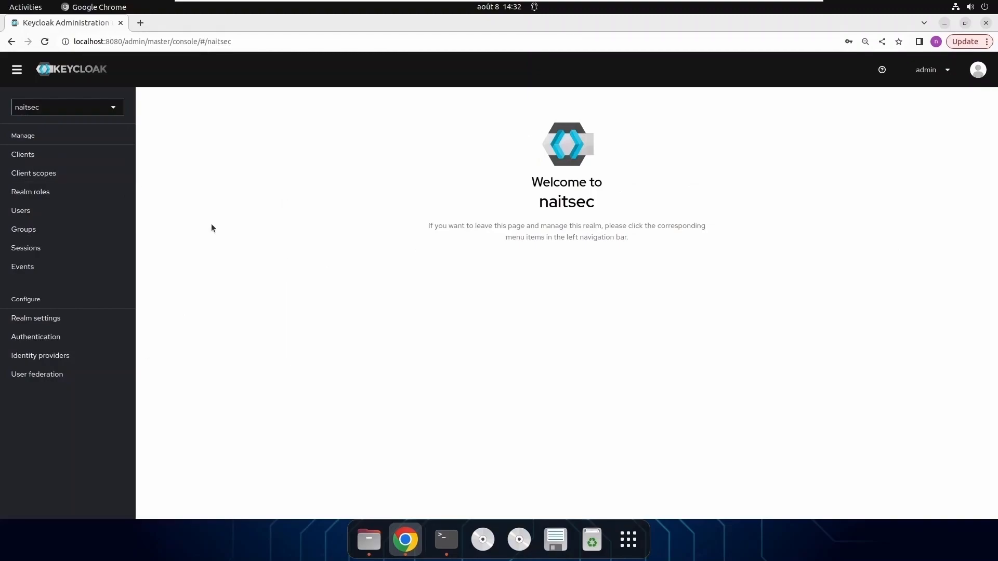
{"action": "left_click", "coordinate": [31, 215]}
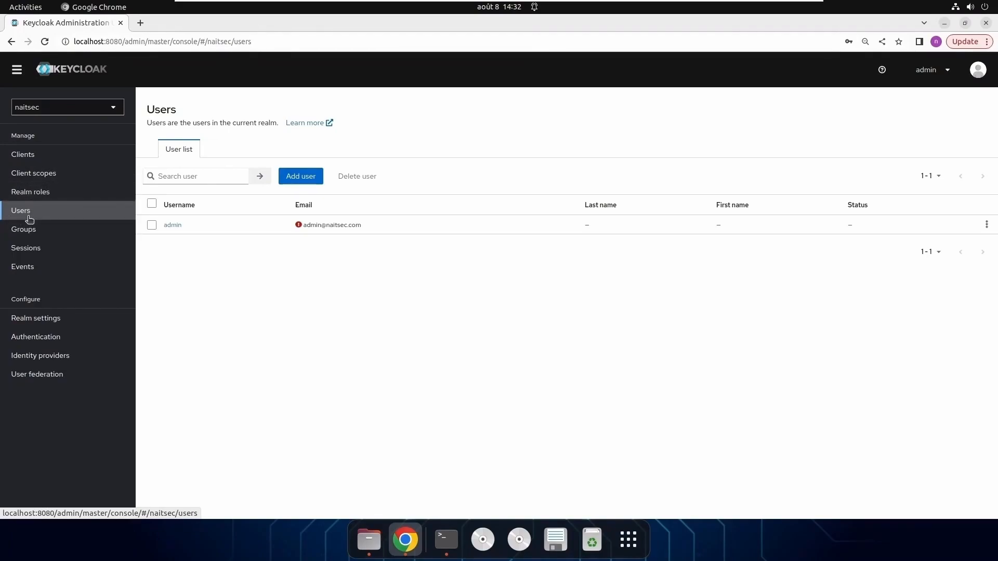
Start a new user with the username naitsec and fill in the contact e-mail address.
{"action": "left_click", "coordinate": [302, 177]}
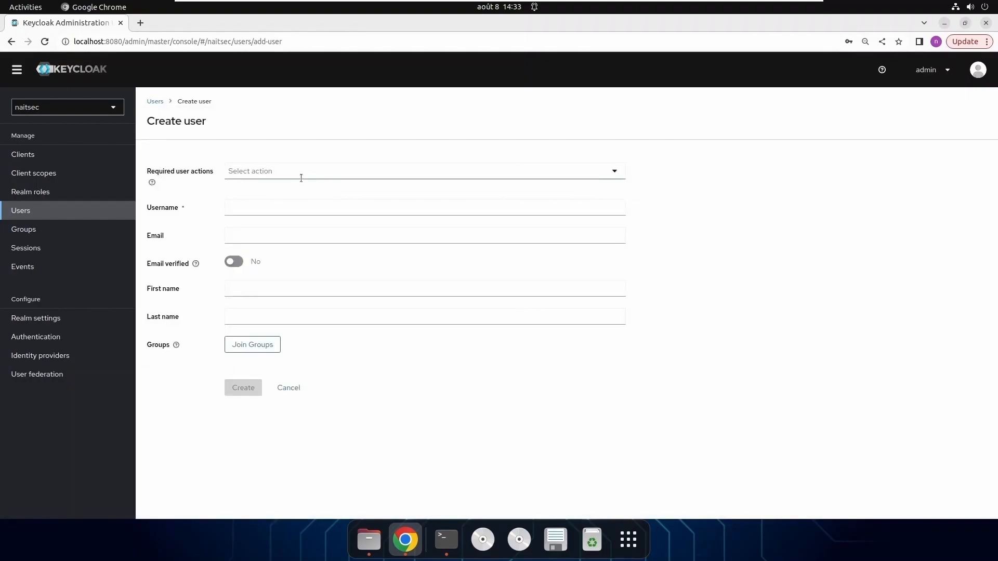
{"action": "left_click", "coordinate": [239, 210]}
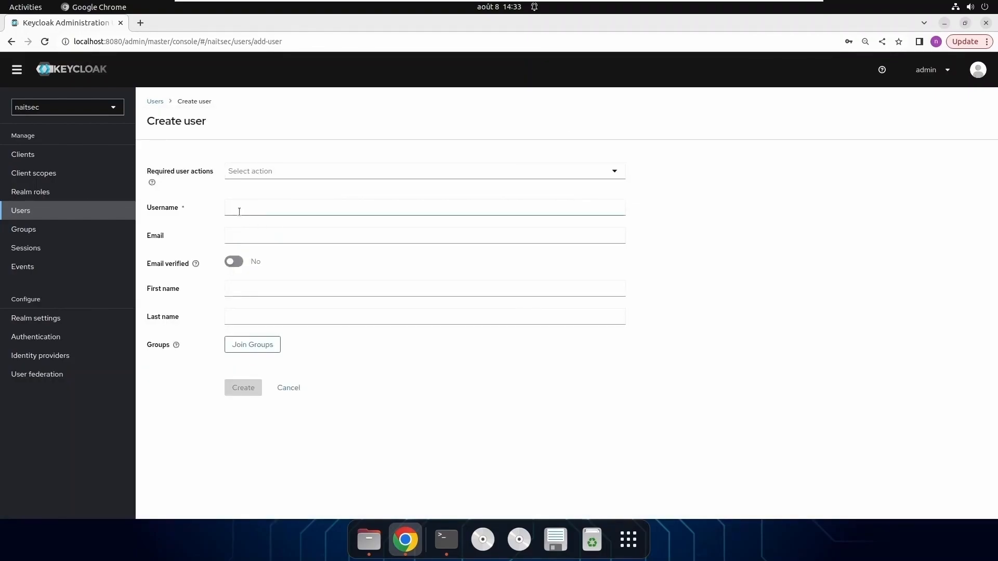
{"action": "left_click", "coordinate": [239, 211]}
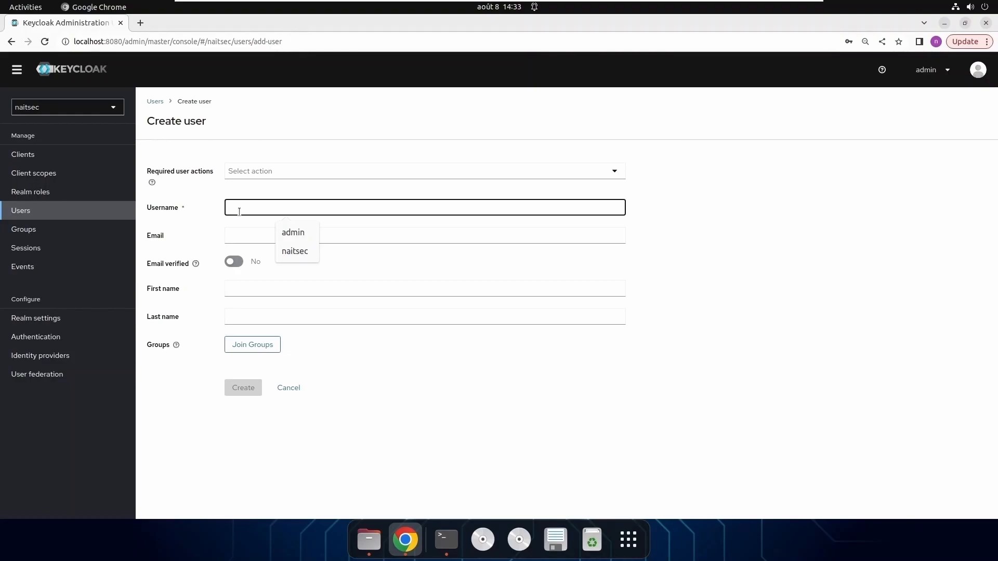
{"action": "left_click", "coordinate": [295, 252]}
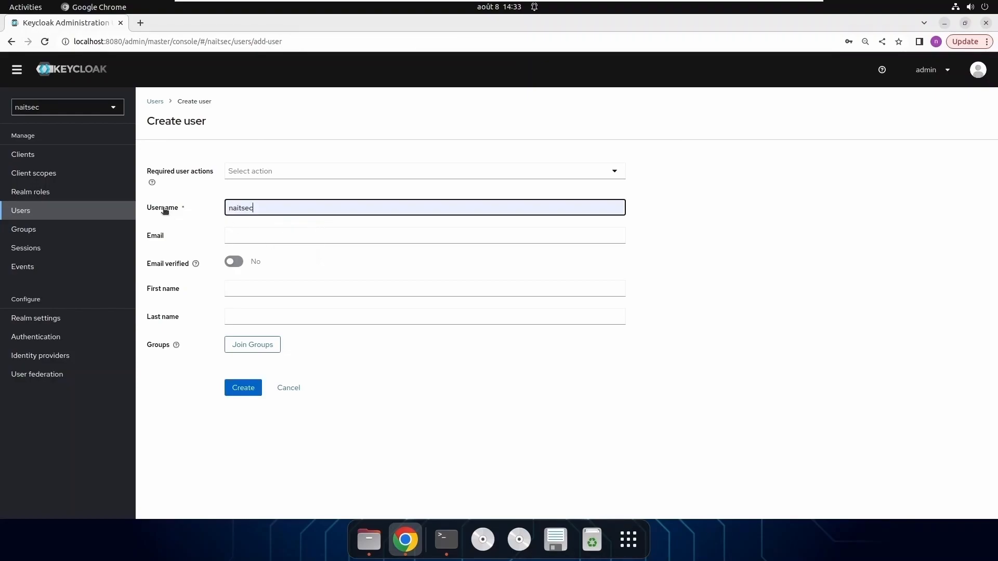
{"action": "left_click", "coordinate": [247, 239]}
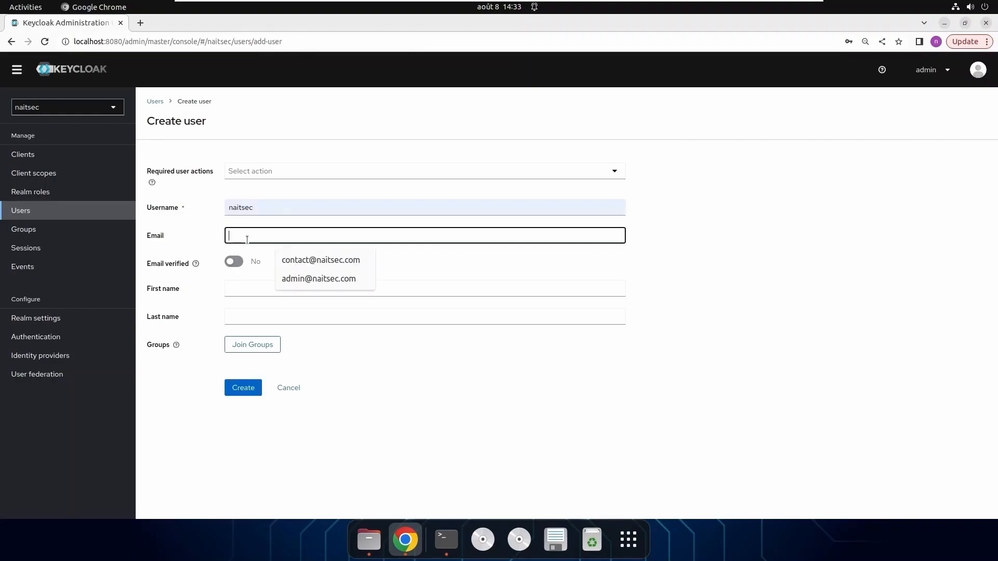
{"action": "left_click", "coordinate": [347, 260]}
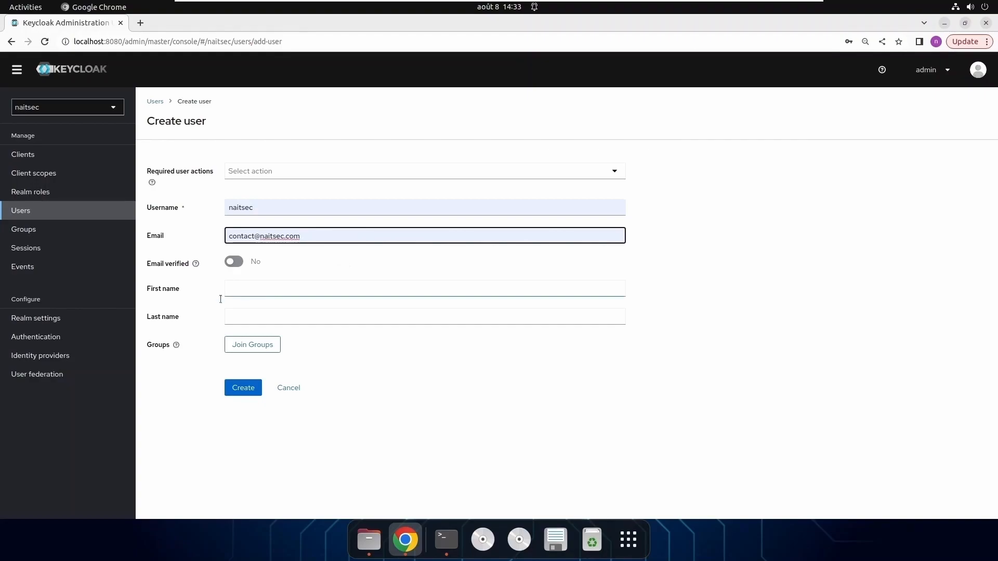
Fill in the new user's first and last names, leave the required user actions empty, and create the user.
{"action": "left_click", "coordinate": [248, 293]}
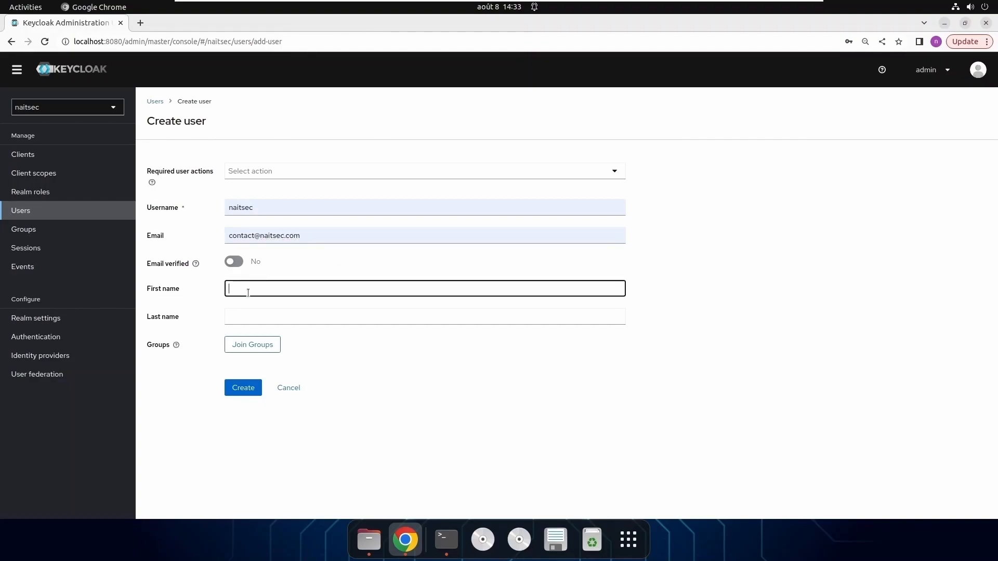
{"action": "type", "text": "demo"}
{"action": "left_click", "coordinate": [244, 328]}
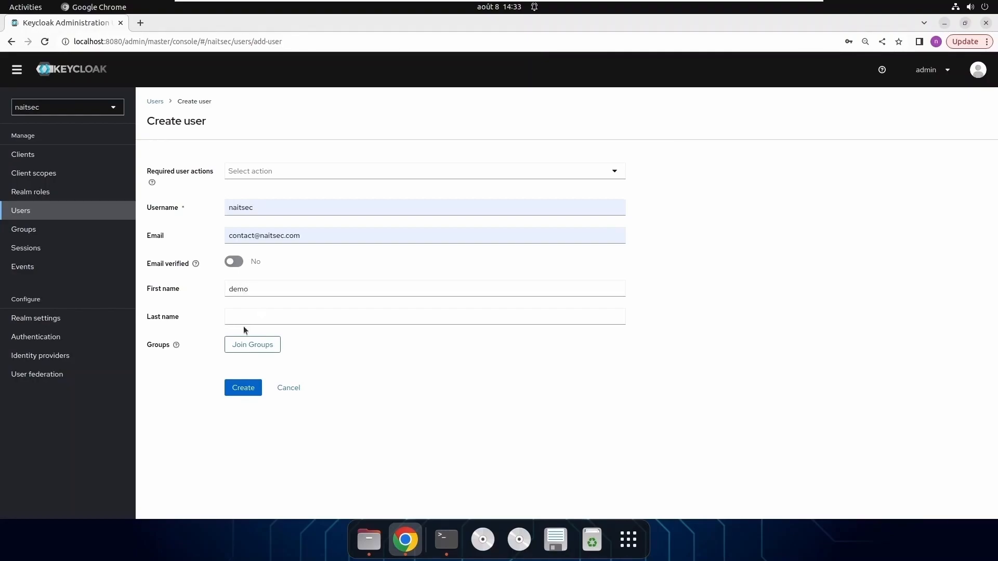
{"action": "left_click", "coordinate": [255, 312]}
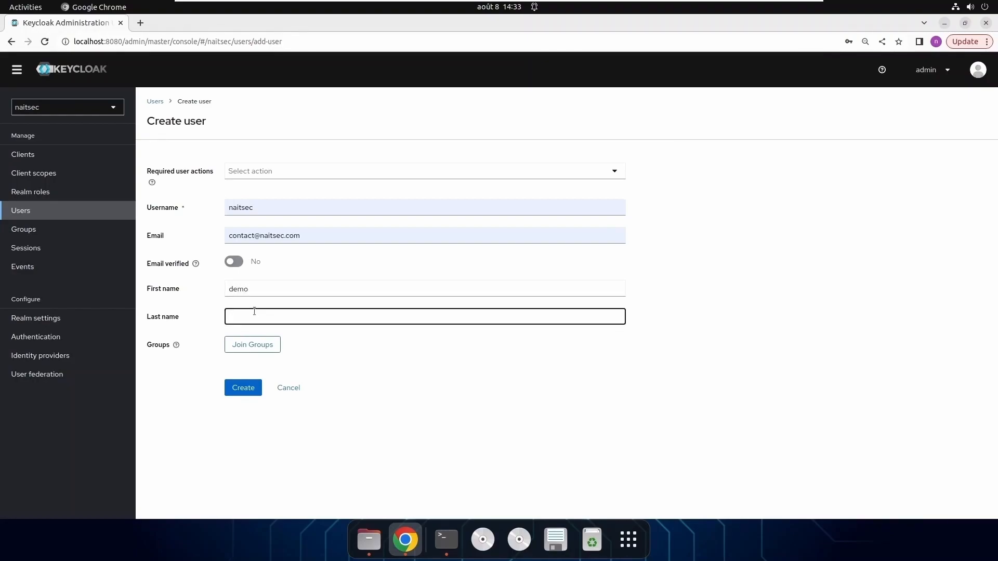
{"action": "type", "text": "denai"}
{"action": "left_click", "coordinate": [616, 174]}
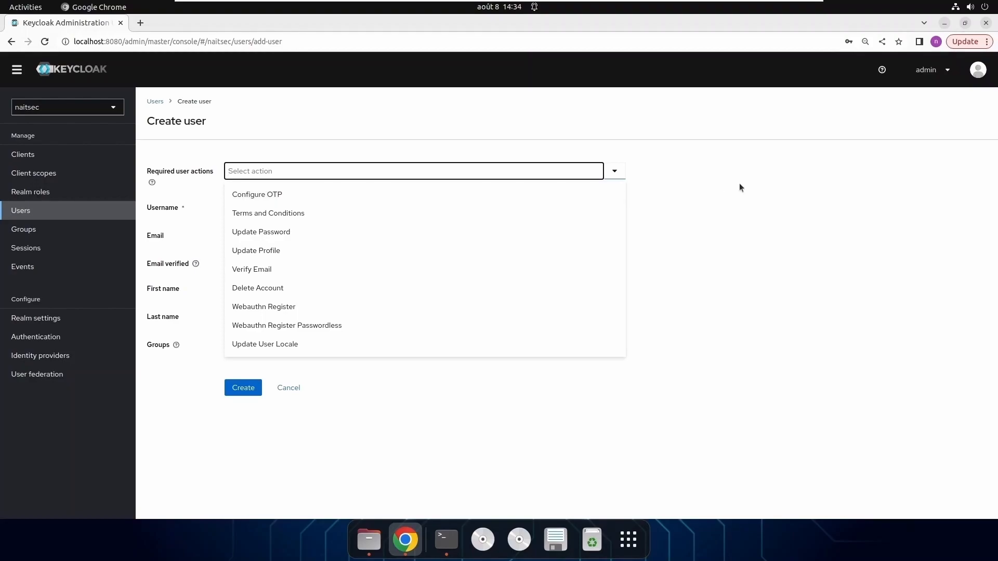
{"action": "left_click", "coordinate": [759, 186]}
{"action": "left_click", "coordinate": [251, 389]}
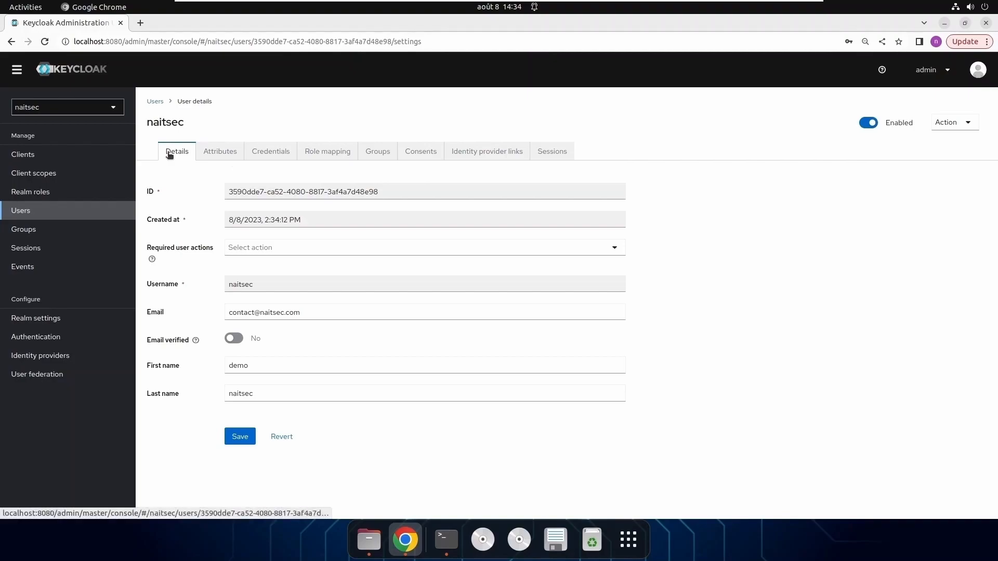
Review the new user's ID, creation date, email verification switch, e-mail, first name and last name in the details.
{"action": "left_click_drag", "start_coordinate": [379, 192], "coordinate": [201, 191]}
{"action": "left_click_drag", "start_coordinate": [316, 225], "coordinate": [210, 224]}
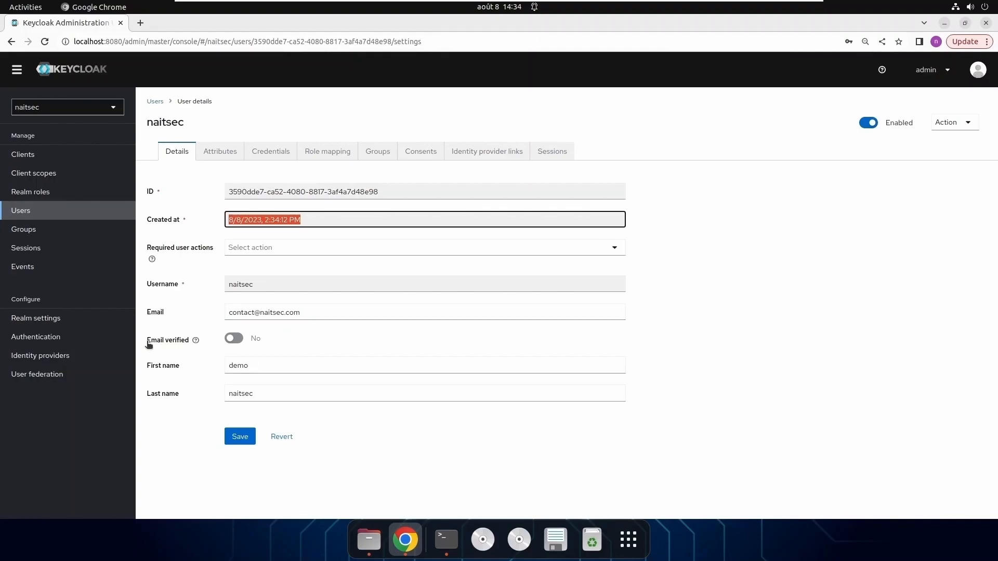
{"action": "left_click", "coordinate": [235, 339]}
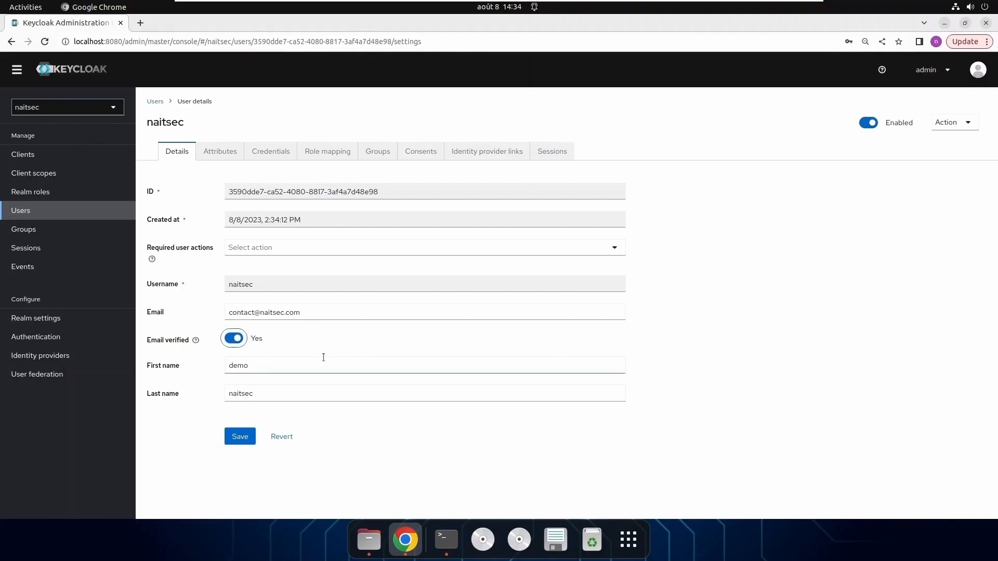
{"action": "left_click", "coordinate": [237, 340]}
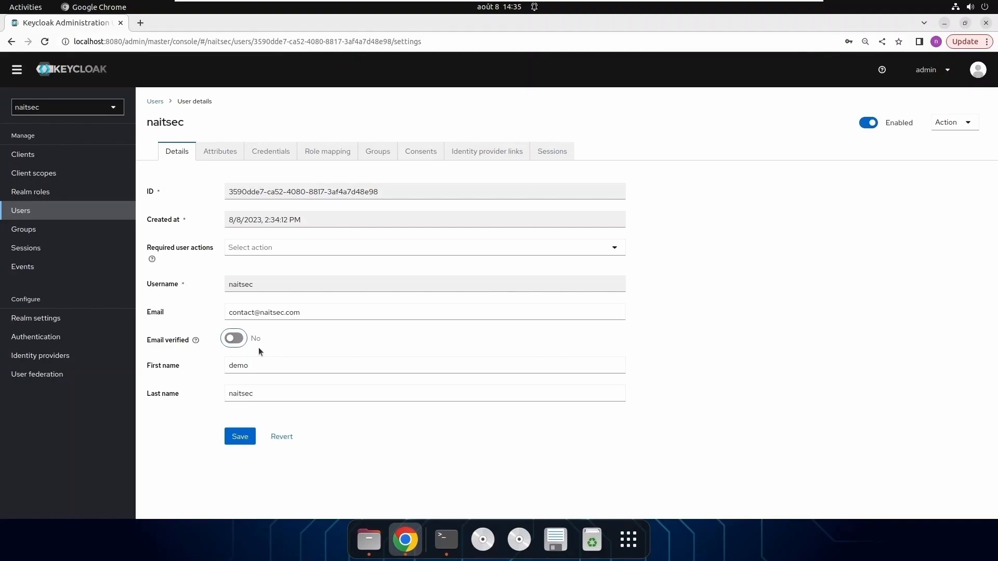
{"action": "key", "text": "shift+Tab"}
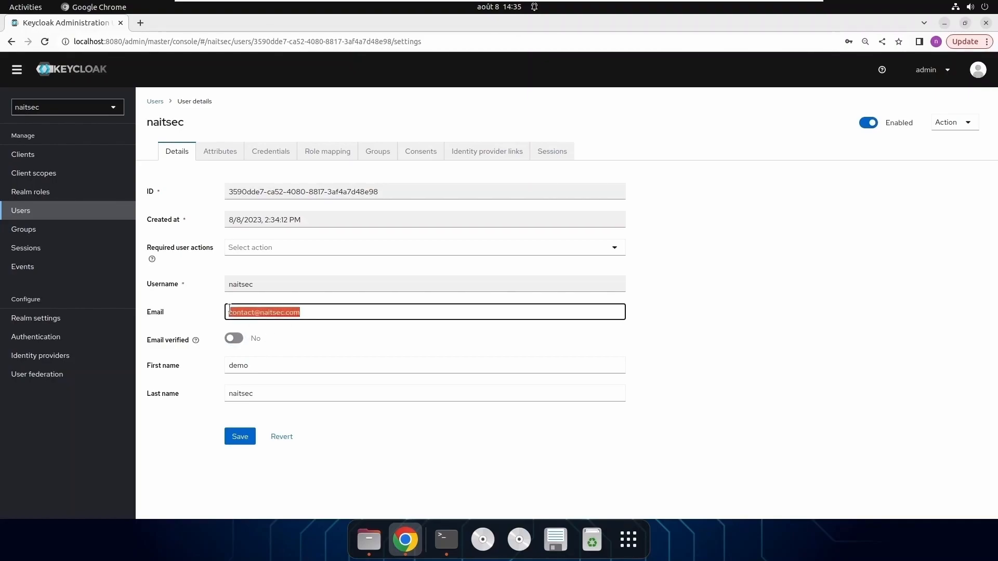
{"action": "left_click", "coordinate": [344, 332]}
{"action": "left_click_drag", "start_coordinate": [278, 364], "coordinate": [223, 366]}
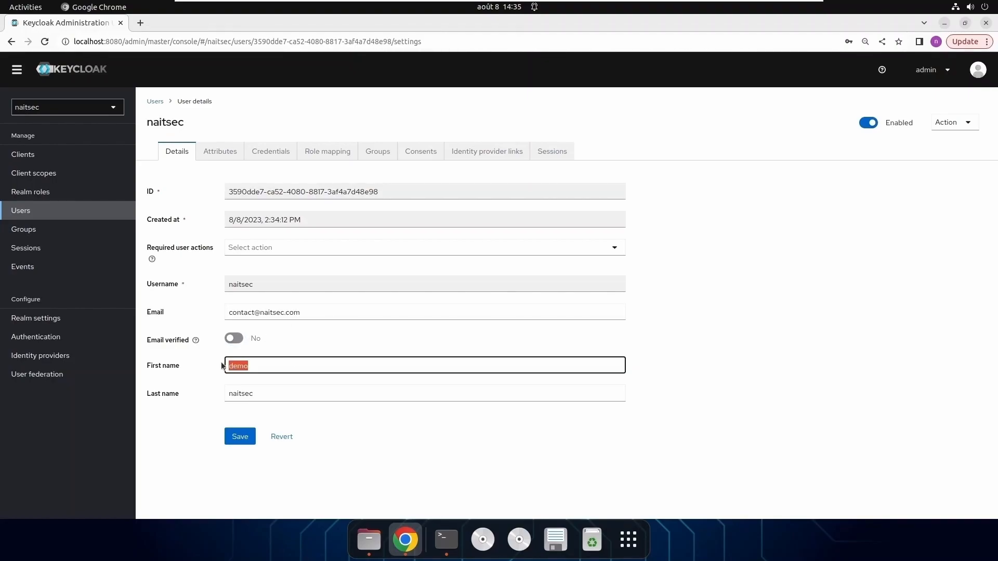
{"action": "left_click_drag", "start_coordinate": [263, 394], "coordinate": [204, 390]}
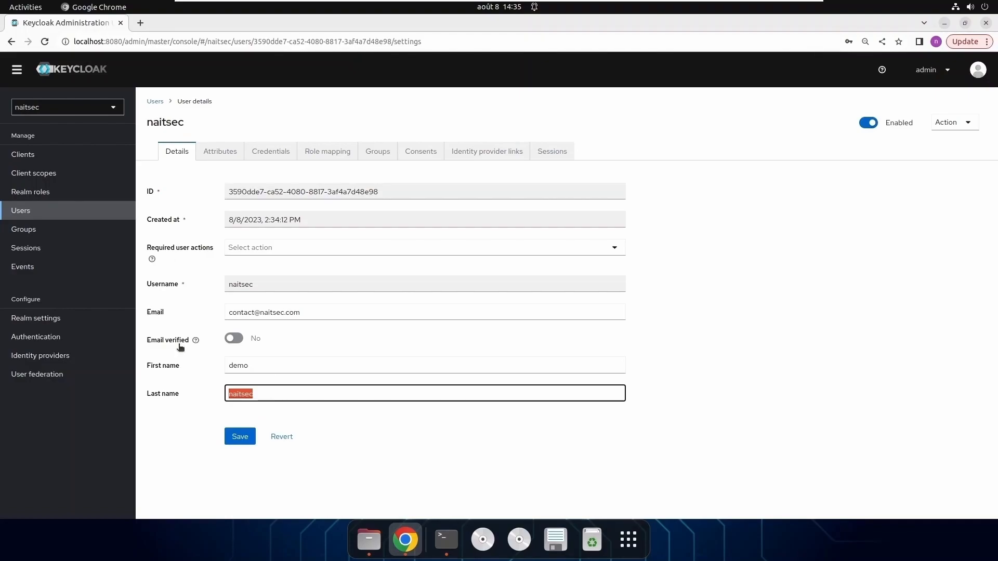
Add a user attribute with the key phone and enter a phone number as its value.
{"action": "left_click", "coordinate": [224, 155]}
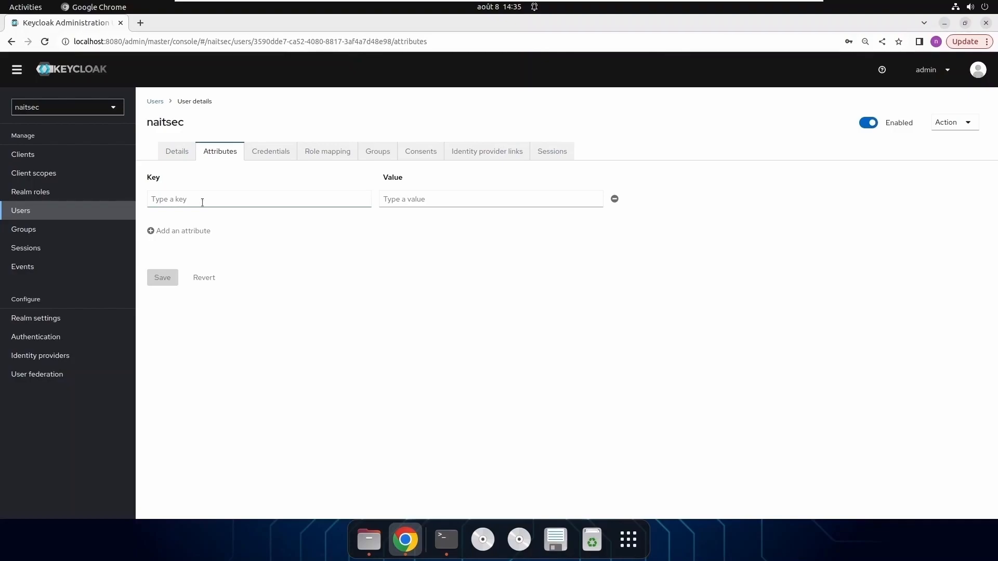
{"action": "left_click", "coordinate": [202, 202]}
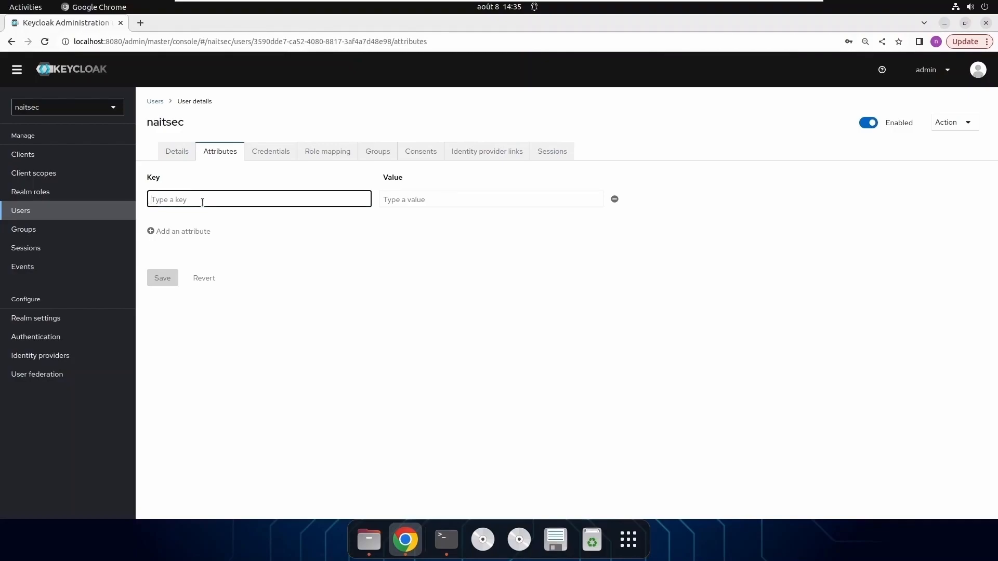
{"action": "type", "text": "phone"}
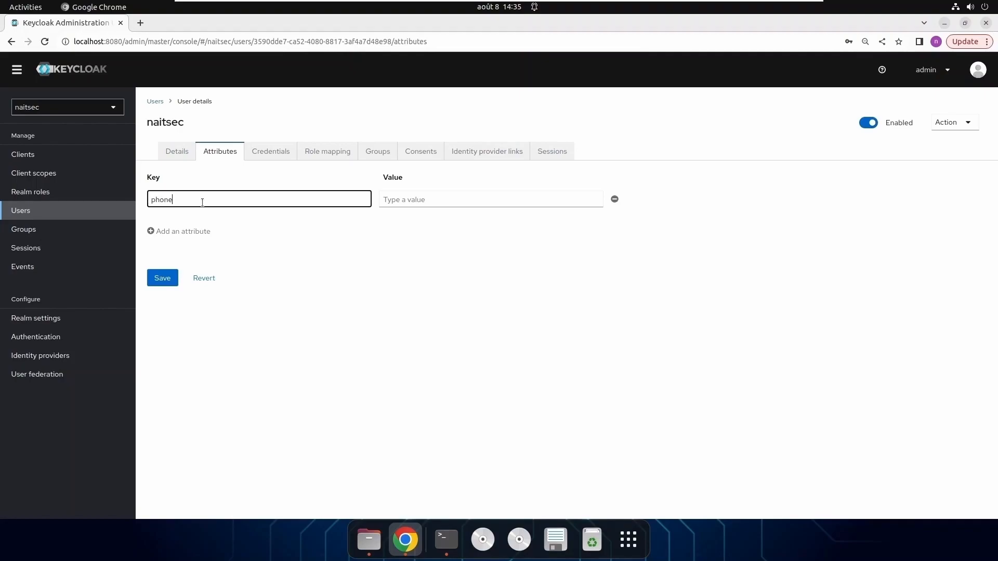
{"action": "left_click", "coordinate": [422, 198]}
{"action": "type", "text": "0"}
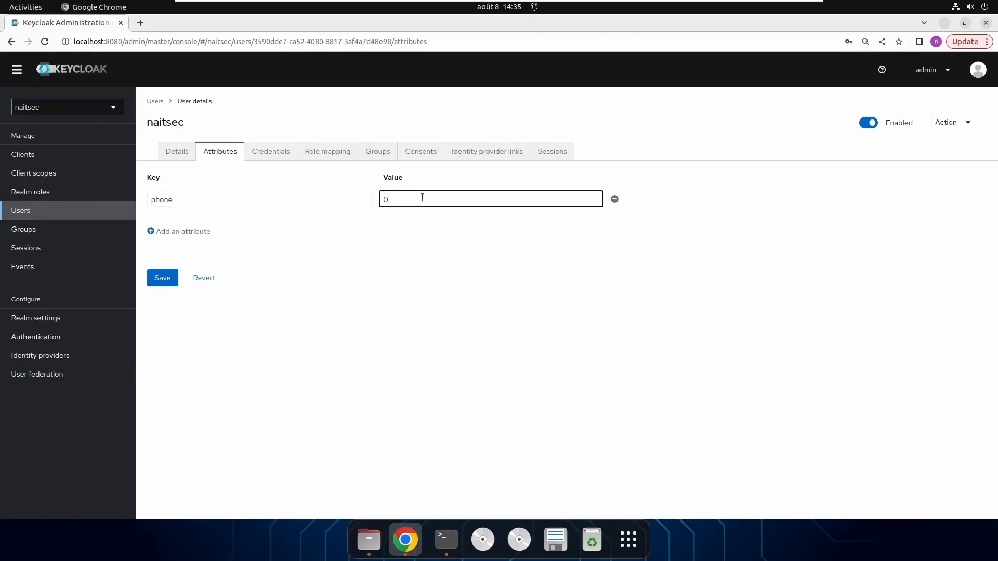
{"action": "type", "text": "600000000"}
Add a second user attribute with the key localisation and the value Paris.
{"action": "left_click", "coordinate": [194, 235]}
{"action": "left_click", "coordinate": [230, 224]}
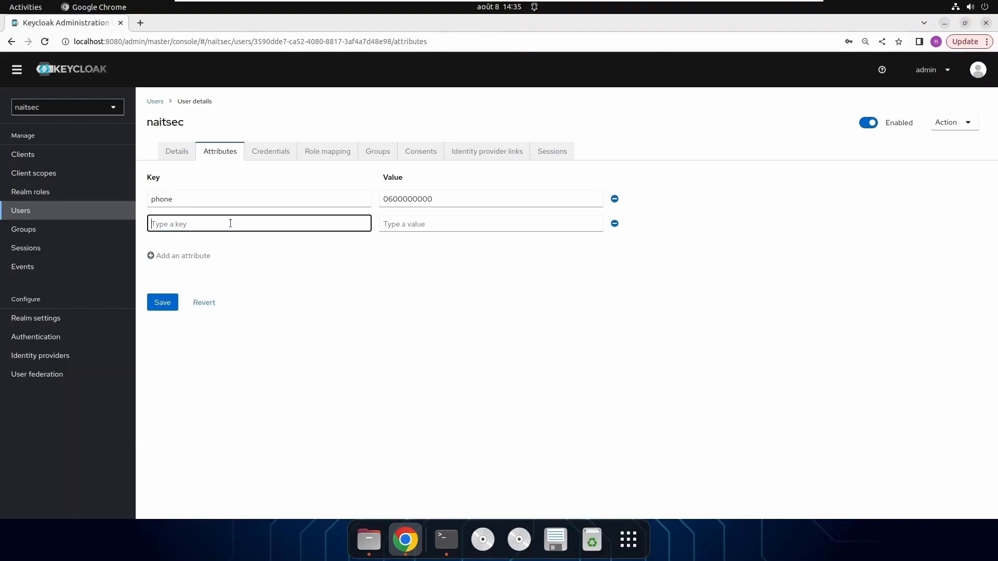
{"action": "type", "text": "localisation"}
{"action": "left_click", "coordinate": [416, 217]}
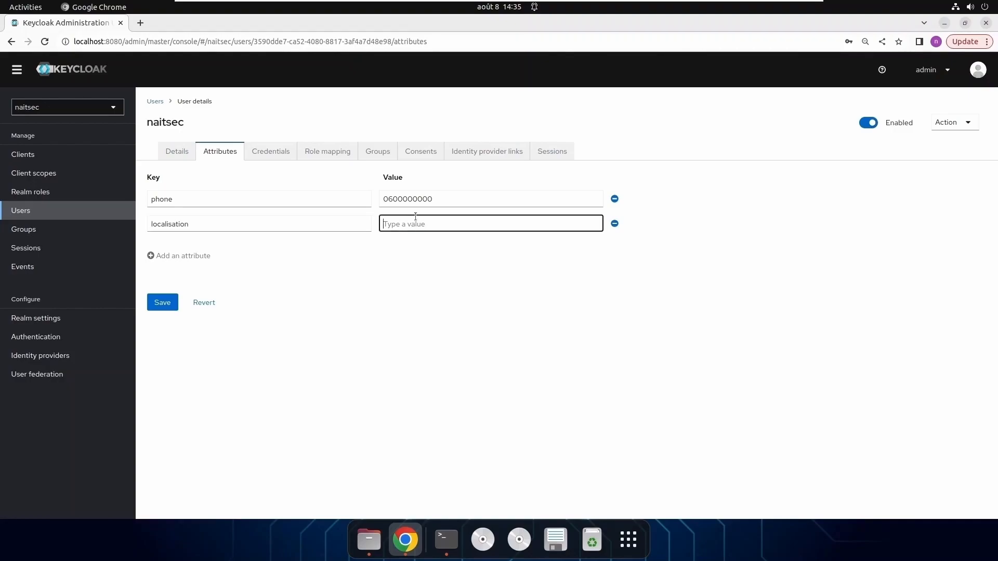
{"action": "type", "text": "Paris"}
{"action": "left_click", "coordinate": [480, 307]}
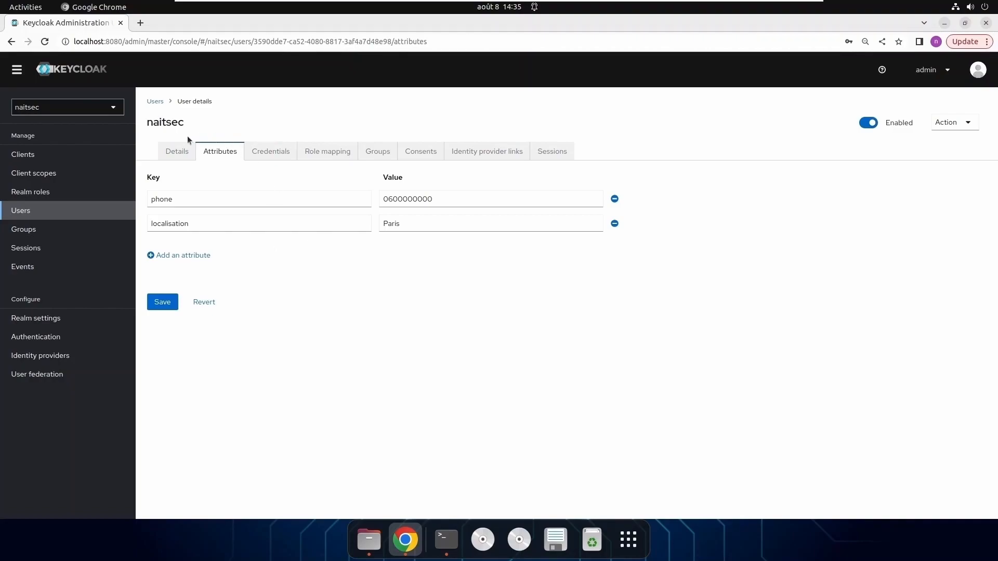
Start setting a password in the user's credentials and fill in the password and its confirmation.
{"action": "left_click", "coordinate": [269, 152]}
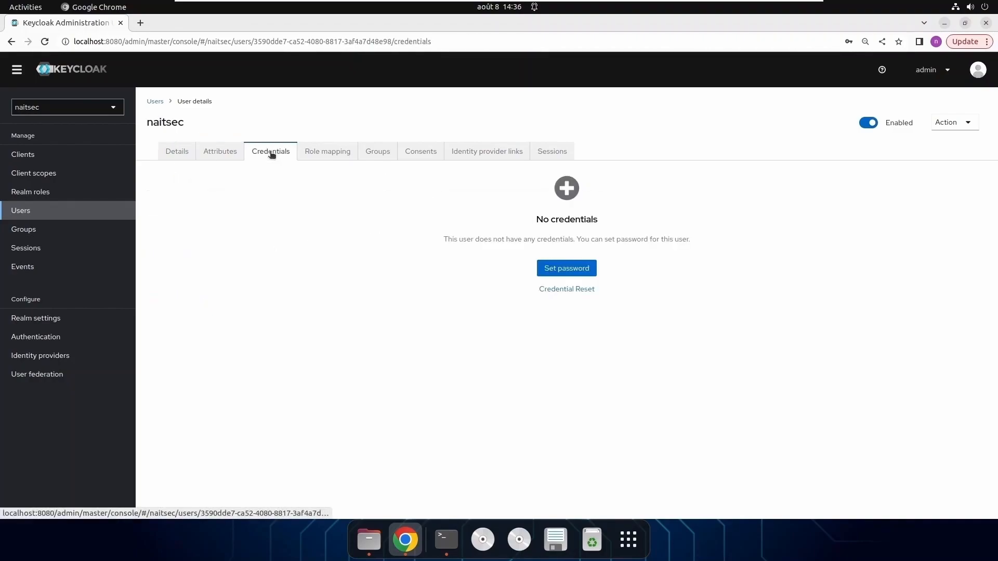
{"action": "left_click", "coordinate": [571, 273]}
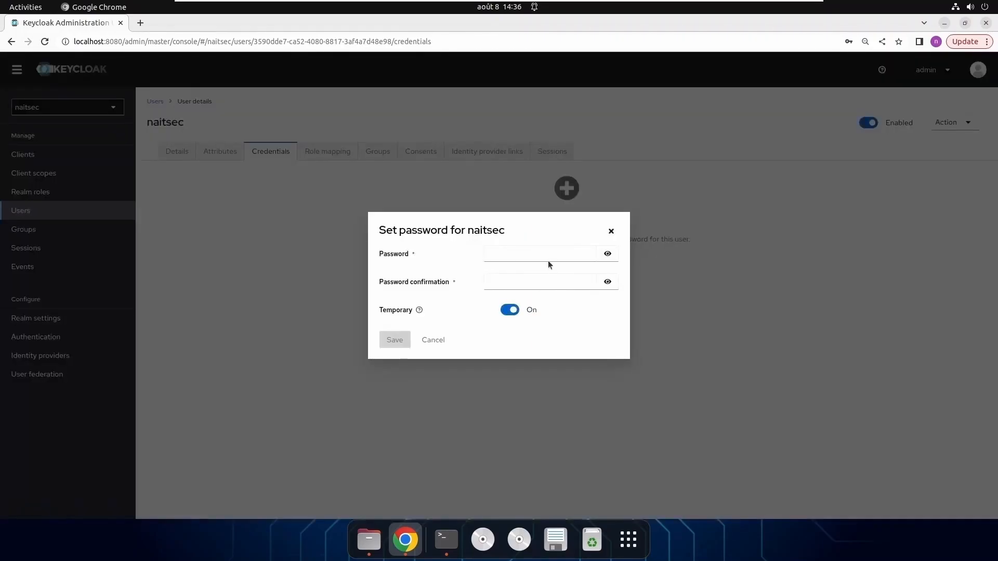
{"action": "left_click", "coordinate": [535, 255]}
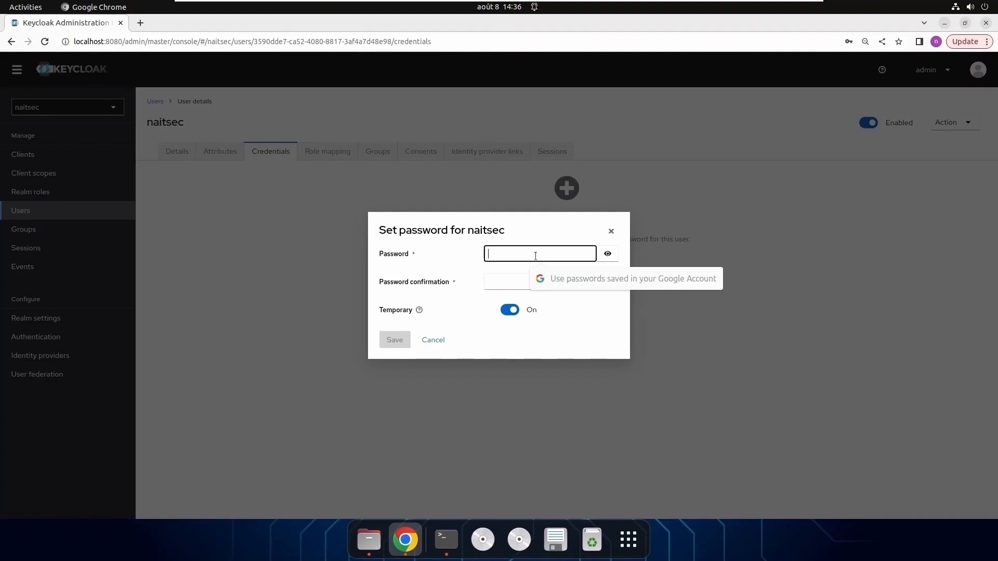
{"action": "type", "text": "••••"}
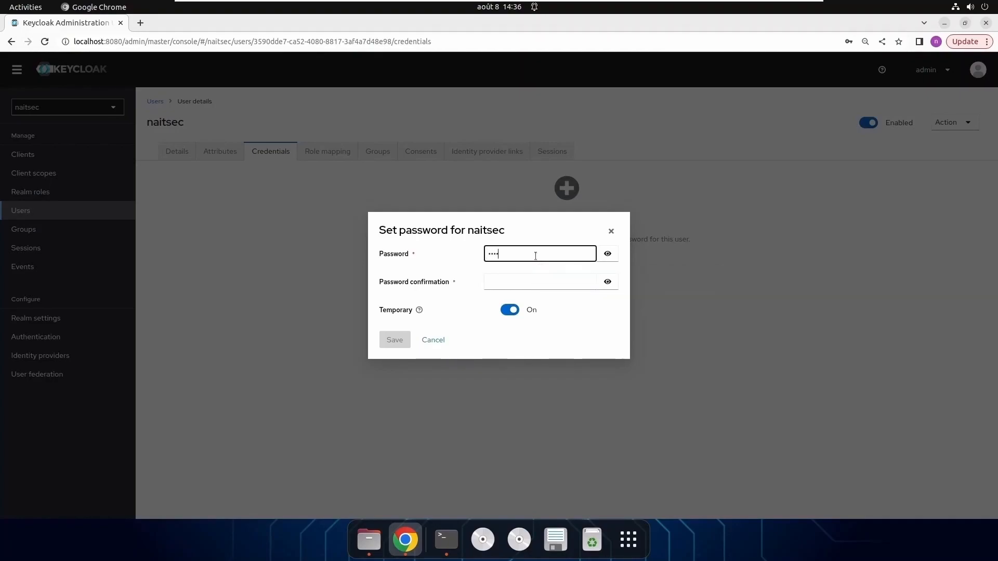
{"action": "key", "text": "BackSpace"}
{"action": "key", "text": "BackSpace"}
{"action": "key", "text": "BackSpace"}
{"action": "key", "text": "BackSpace"}
{"action": "type", "text": "•••••••"}
{"action": "left_click", "coordinate": [568, 281]}
{"action": "type", "text": "••••••••"}
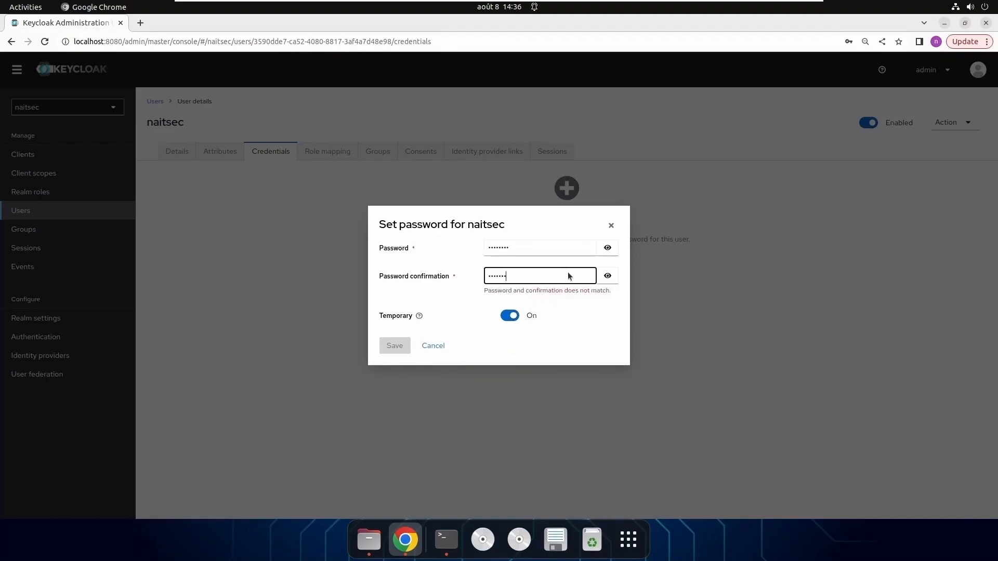
Check the entered password and confirmation, turn off the Temporary option, and save the password for the user.
{"action": "left_click", "coordinate": [608, 255]}
{"action": "left_click", "coordinate": [608, 282]}
{"action": "left_click", "coordinate": [607, 282]}
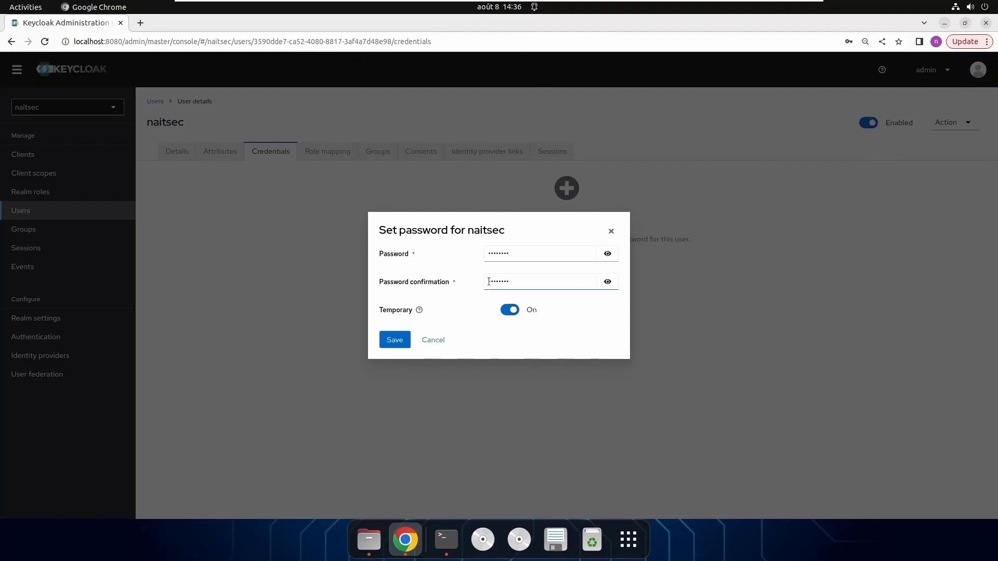
{"action": "left_click", "coordinate": [511, 311]}
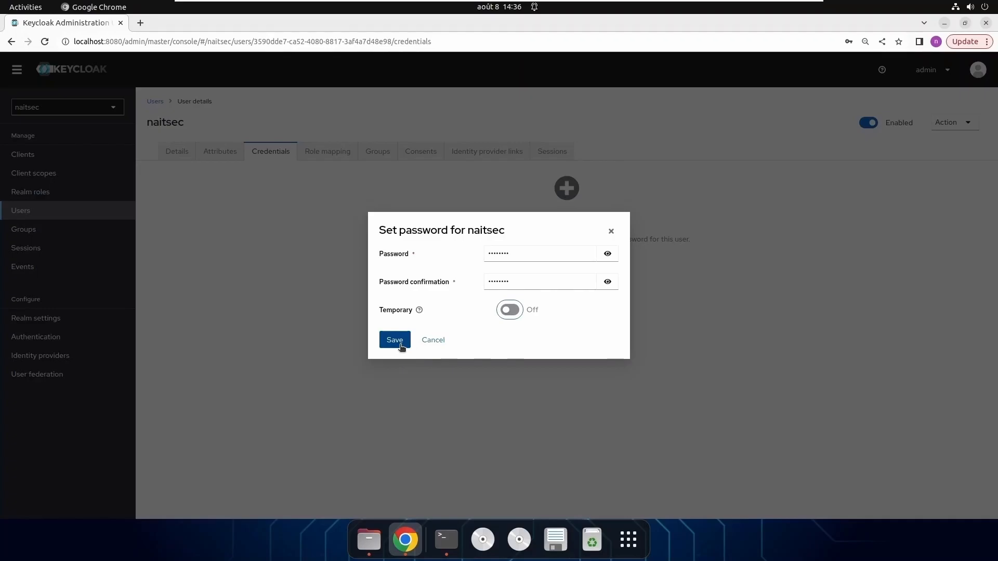
{"action": "left_click", "coordinate": [401, 346]}
{"action": "left_click", "coordinate": [409, 312]}
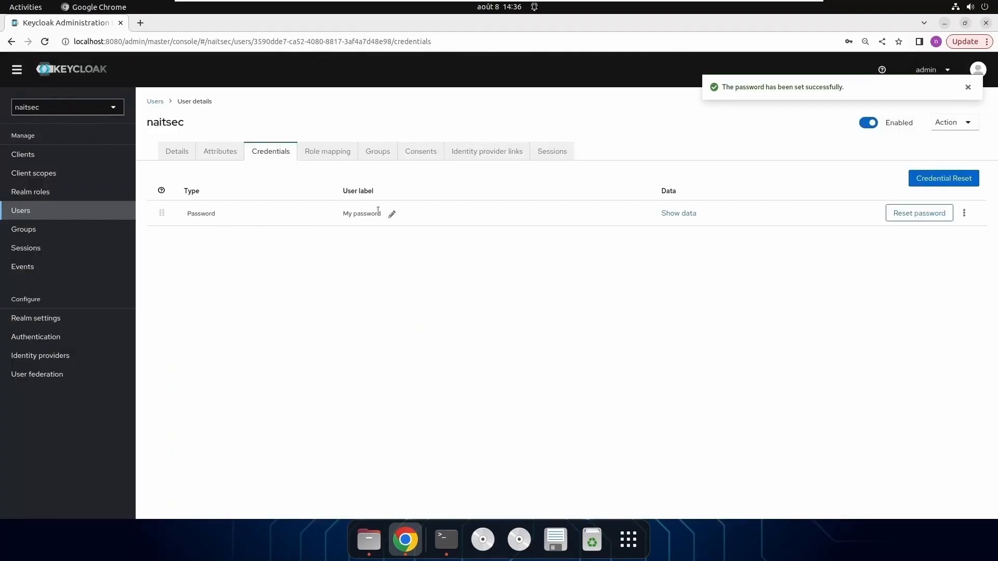
Review the user's role mapping, groups, consents, identity provider links and sessions, and return to the user's details.
{"action": "left_click", "coordinate": [326, 152]}
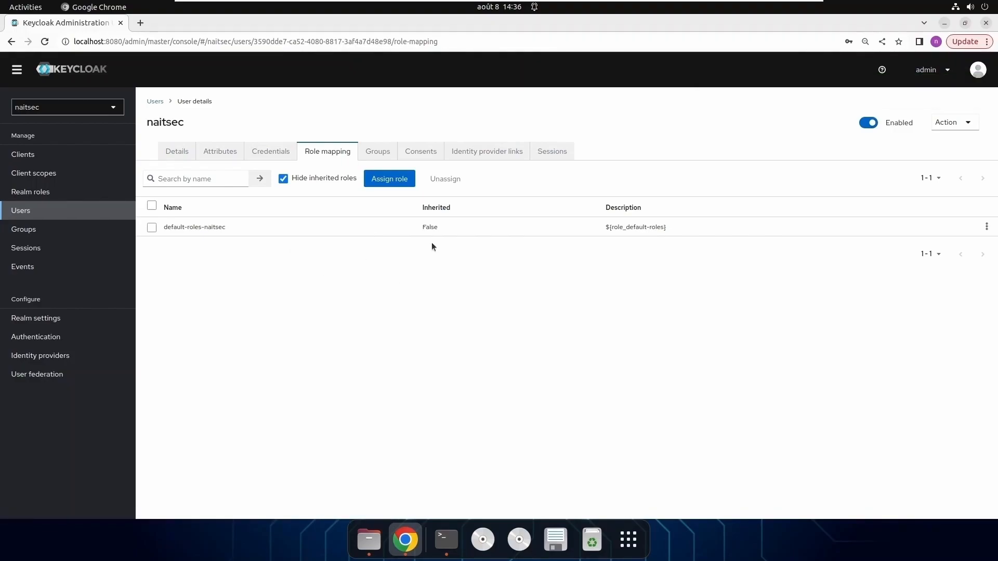
{"action": "left_click", "coordinate": [382, 155]}
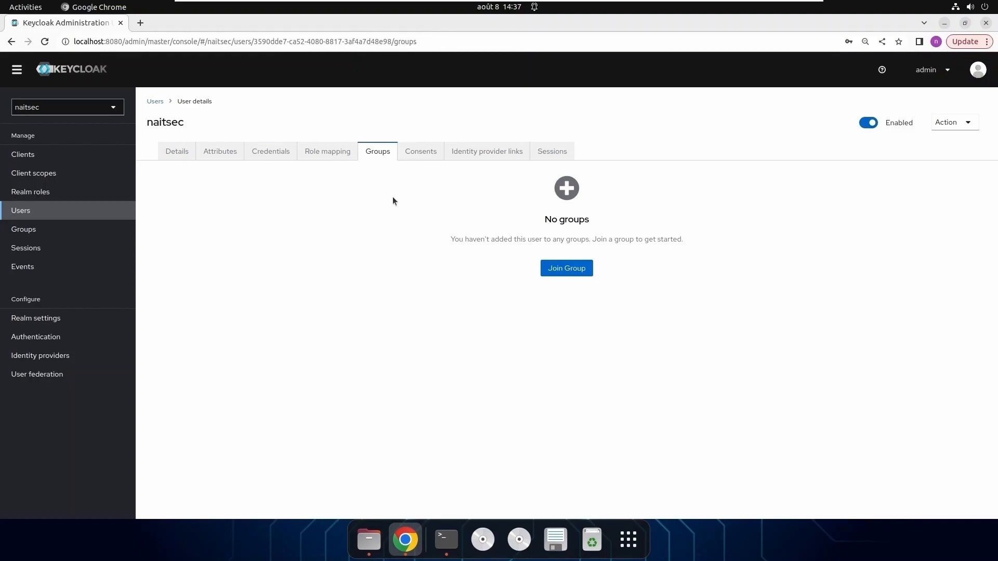
{"action": "left_click", "coordinate": [423, 155]}
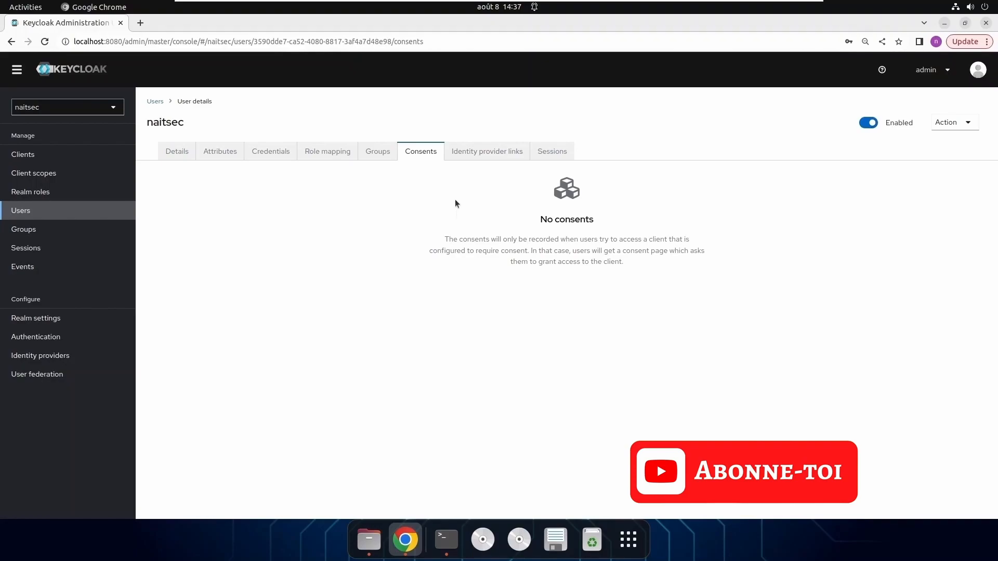
{"action": "left_click", "coordinate": [481, 152]}
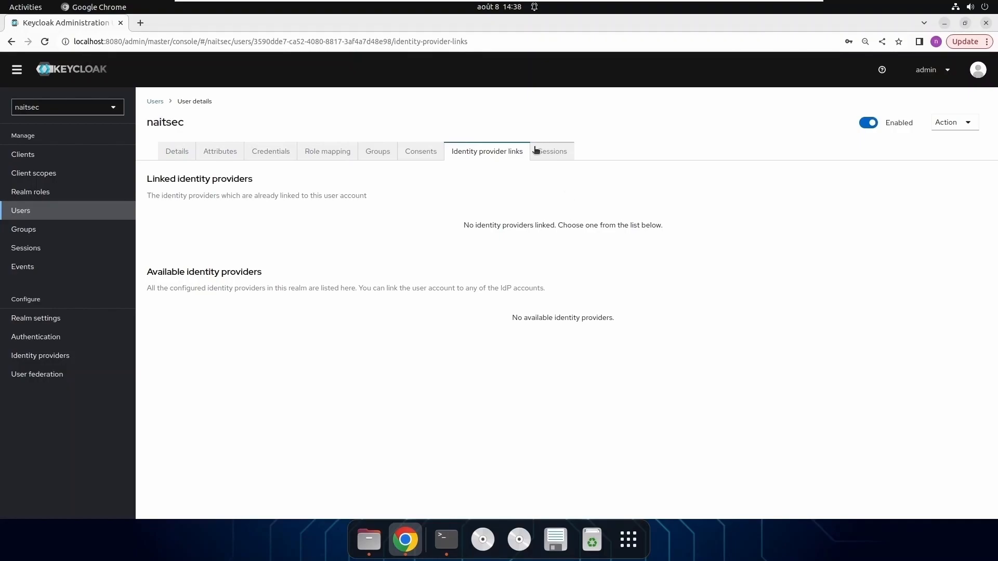
{"action": "left_click", "coordinate": [559, 157]}
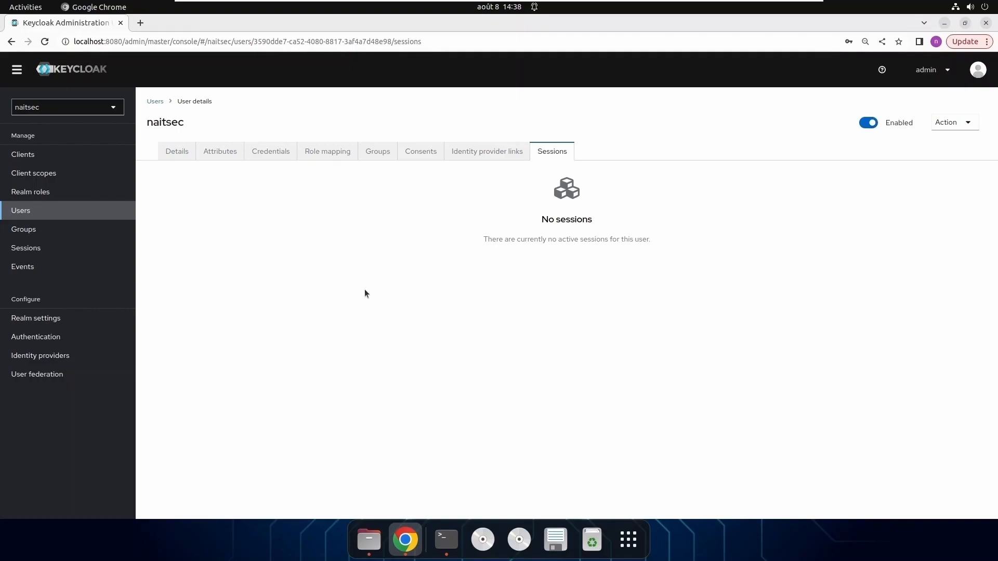
{"action": "left_click", "coordinate": [177, 152]}
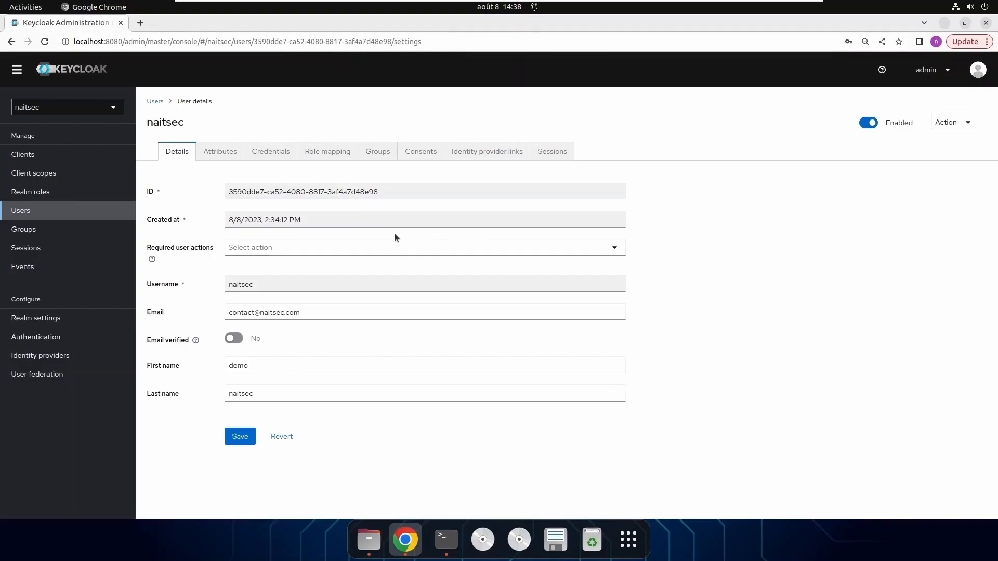
Start creating an OpenID Connect client in the naitsec realm with the client ID application_a, leaving the name empty.
{"action": "left_click", "coordinate": [32, 156]}
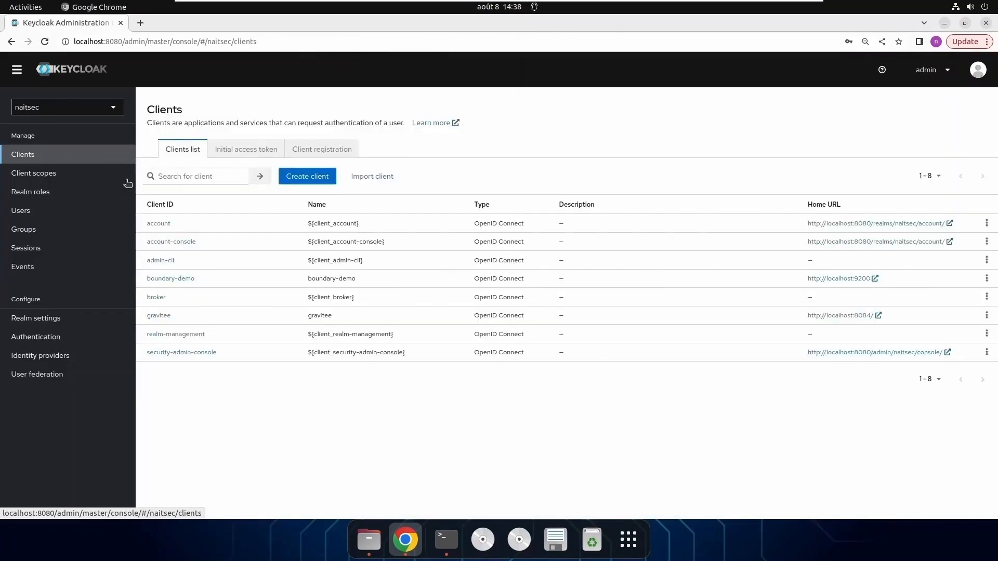
{"action": "left_click", "coordinate": [302, 181]}
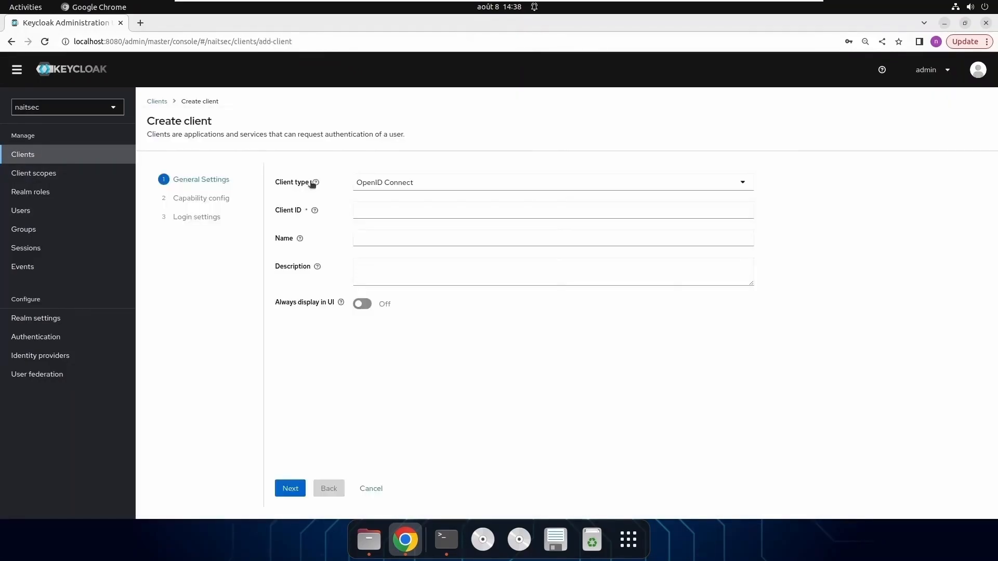
{"action": "left_click", "coordinate": [374, 207]}
{"action": "left_click", "coordinate": [550, 348]}
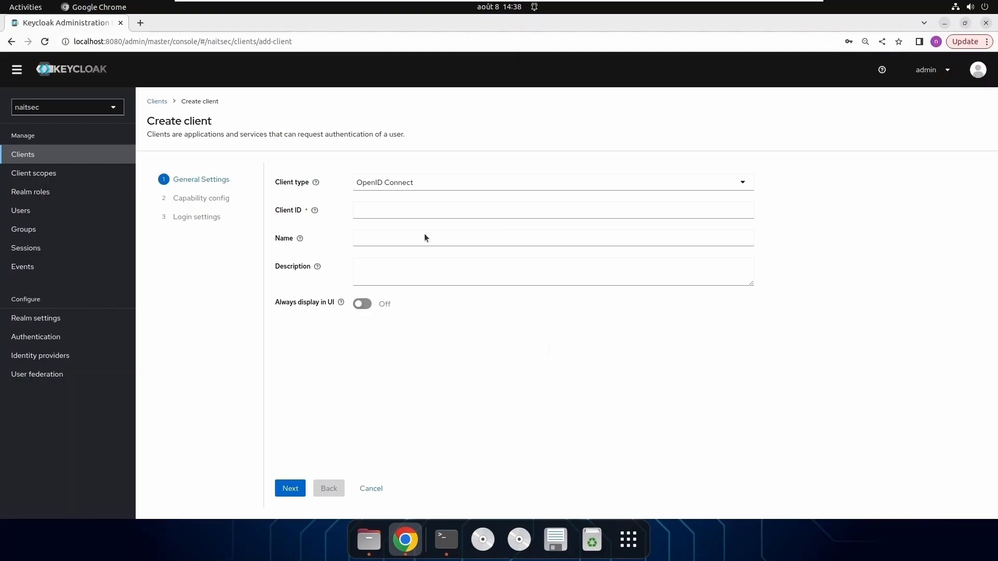
{"action": "left_click", "coordinate": [402, 211]}
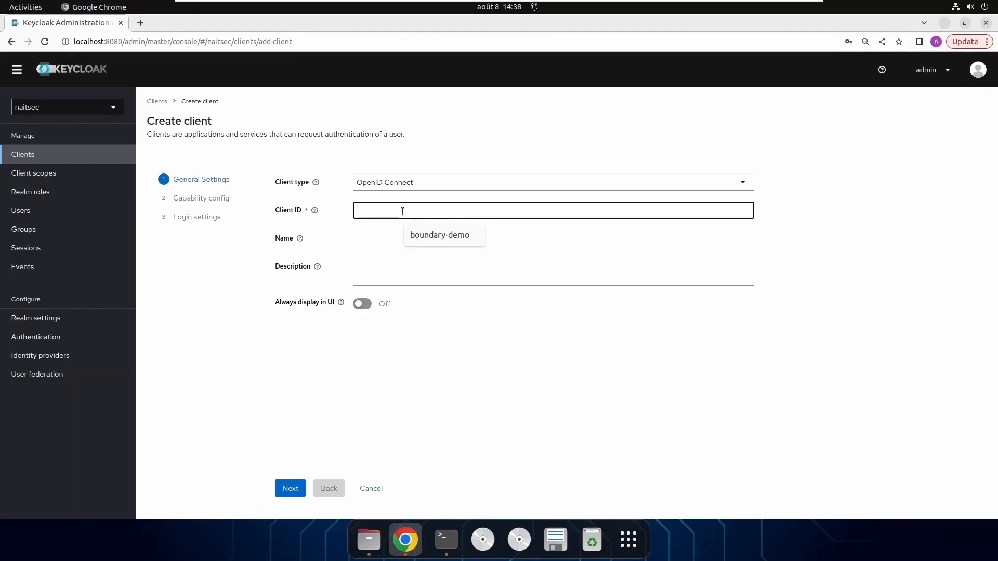
{"action": "type", "text": "applicatio"}
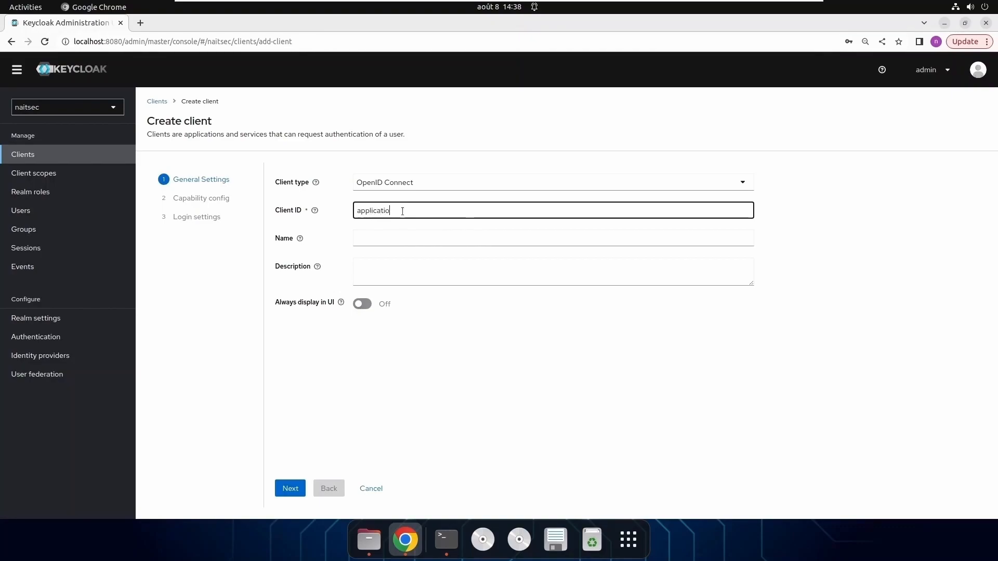
{"action": "type", "text": "n_a"}
{"action": "left_click", "coordinate": [384, 240]}
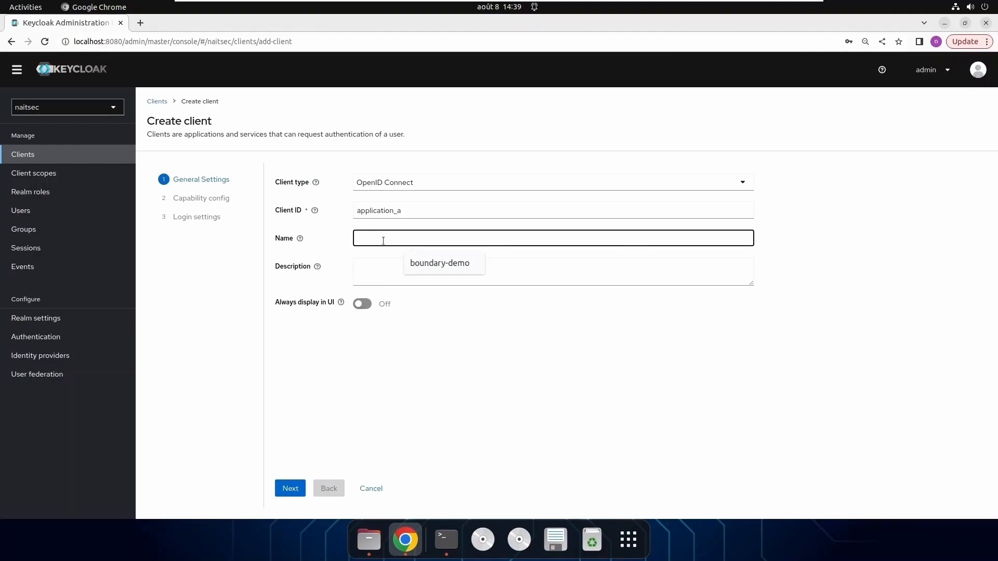
{"action": "left_click", "coordinate": [462, 352]}
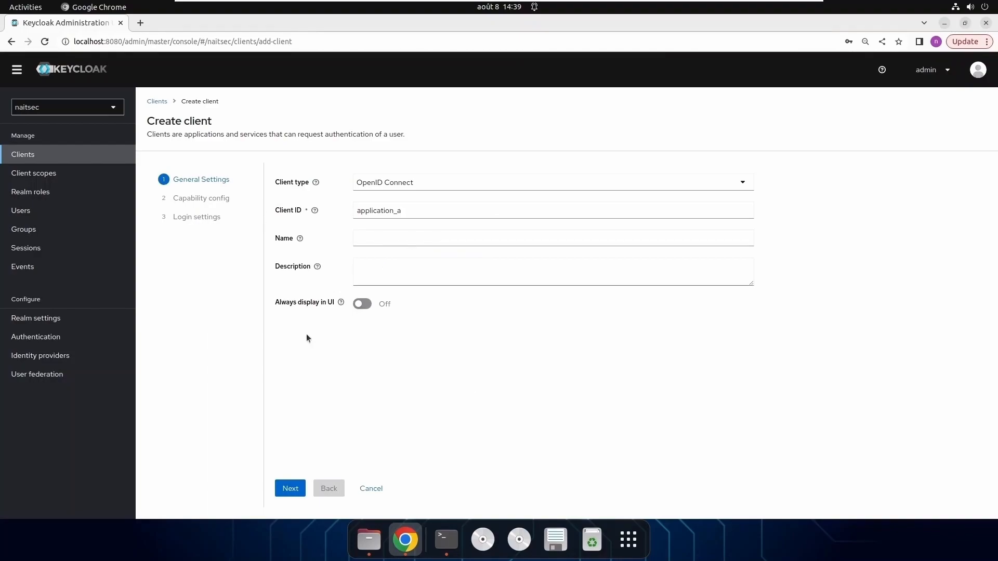
Accept the default capability configuration, leave the login settings empty, and save the new client.
{"action": "left_click", "coordinate": [295, 488]}
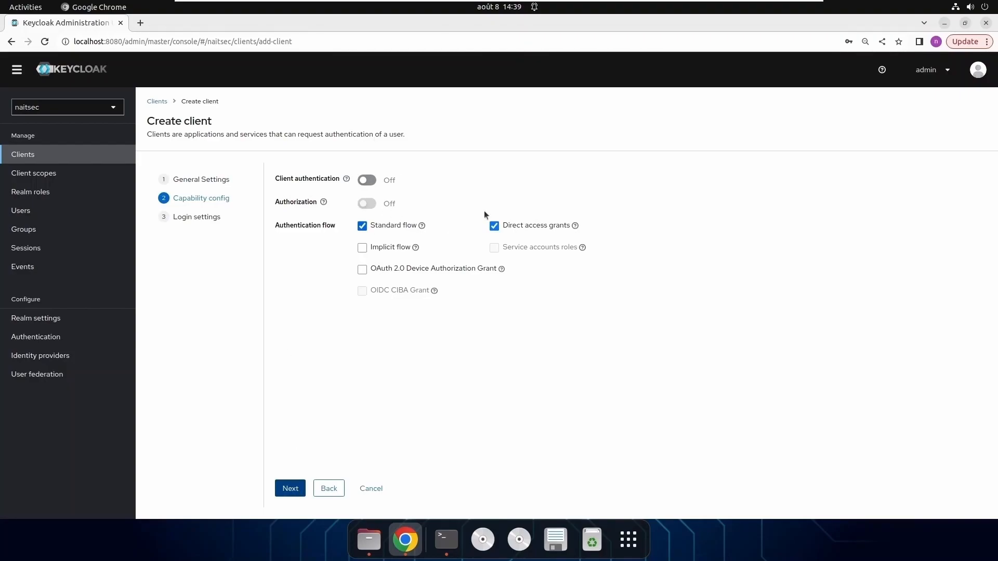
{"action": "left_click", "coordinate": [295, 489]}
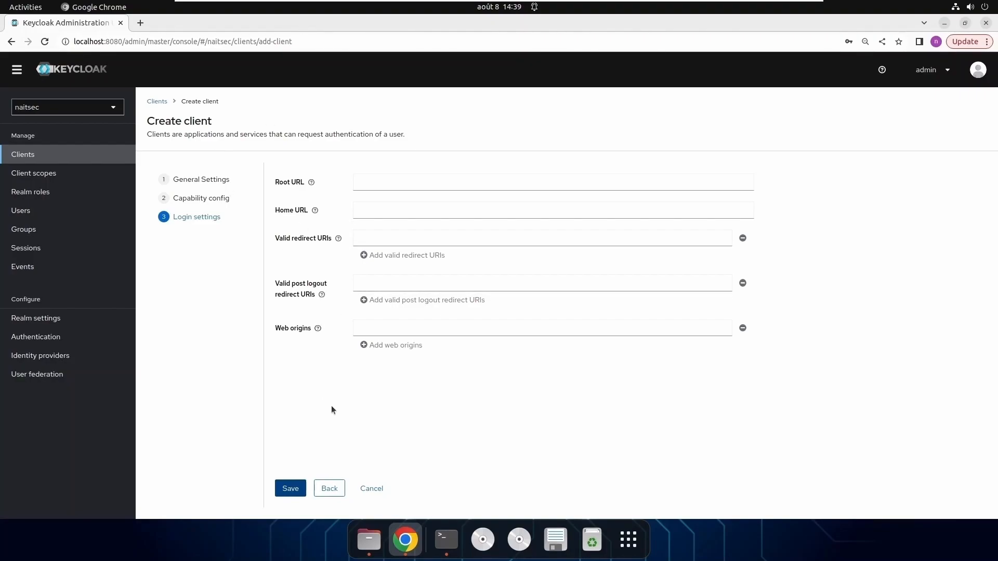
{"action": "left_click", "coordinate": [291, 490]}
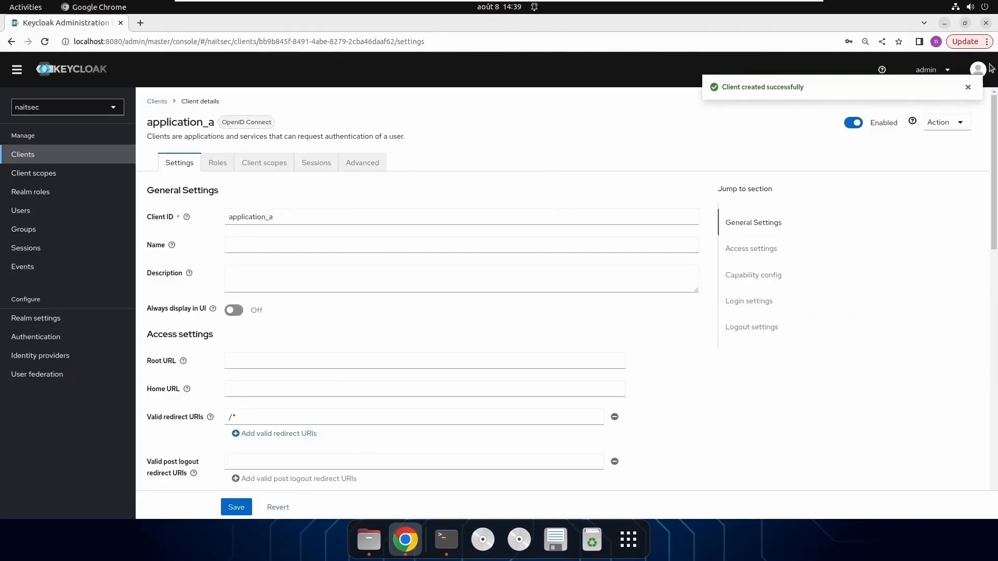
{"action": "left_click", "coordinate": [968, 87]}
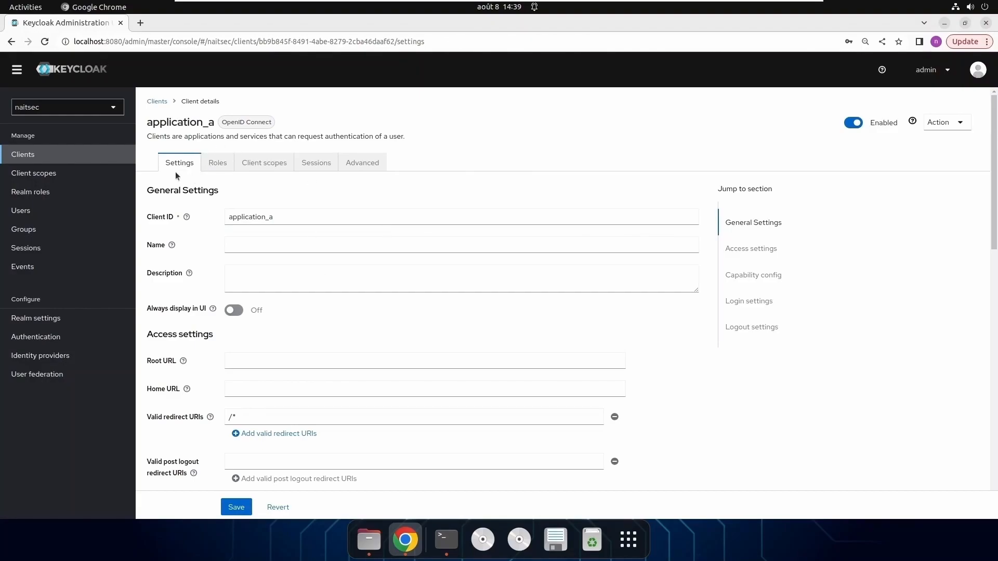
Look through the application_a client's roles, client scopes, sessions and advanced options, and return to its settings.
{"action": "left_click", "coordinate": [210, 170]}
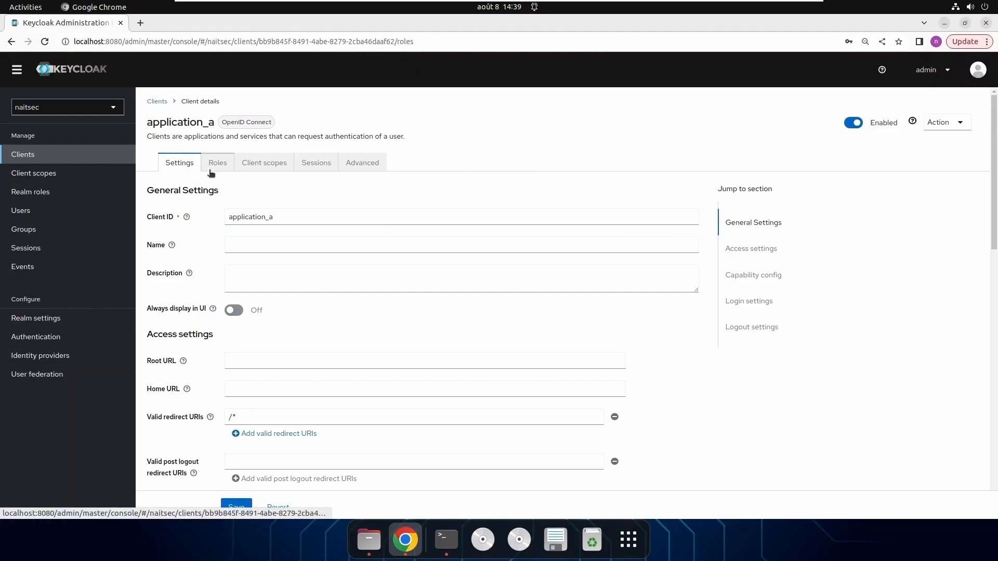
{"action": "left_click", "coordinate": [259, 172]}
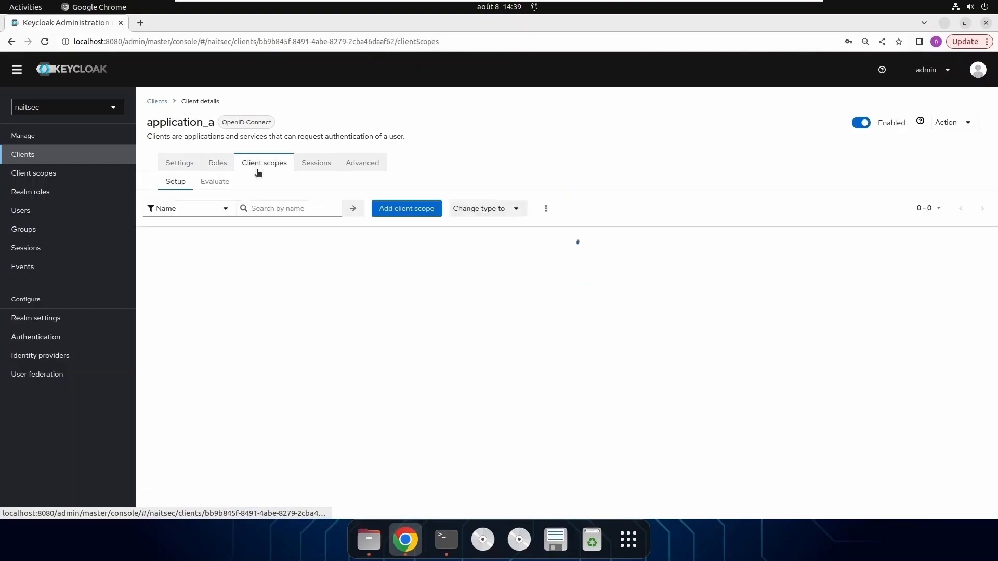
{"action": "left_click", "coordinate": [335, 165]}
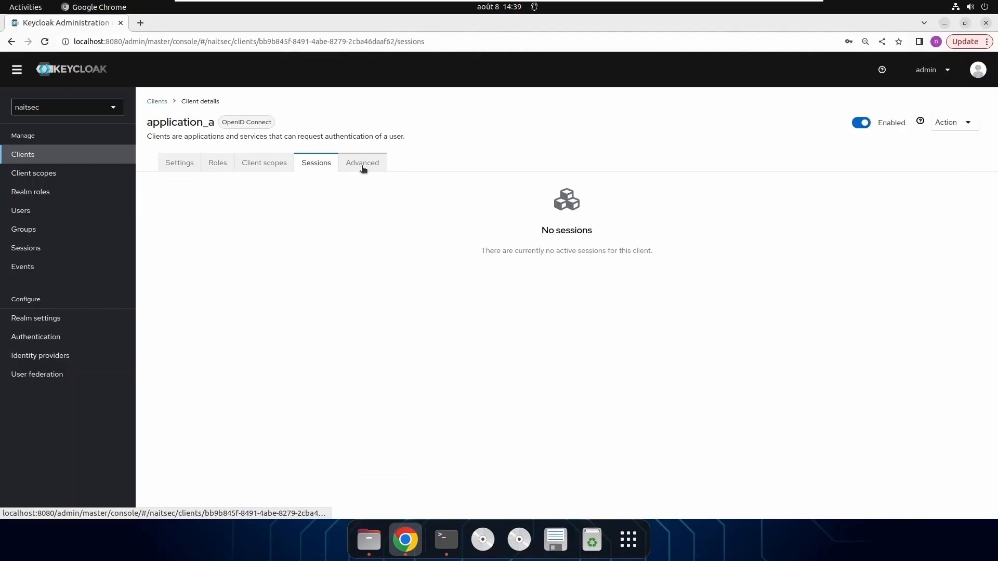
{"action": "left_click", "coordinate": [363, 167]}
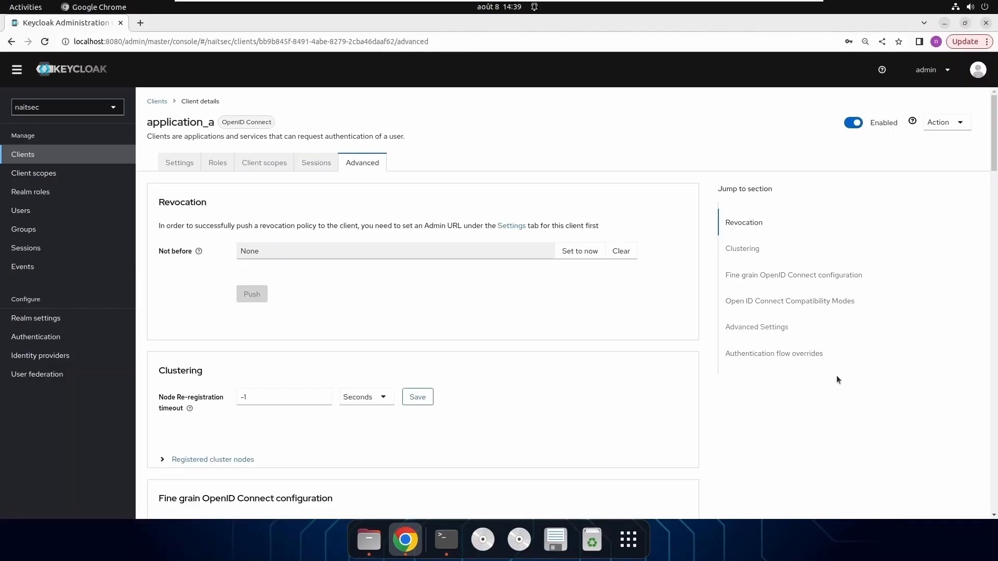
{"action": "left_click", "coordinate": [172, 164]}
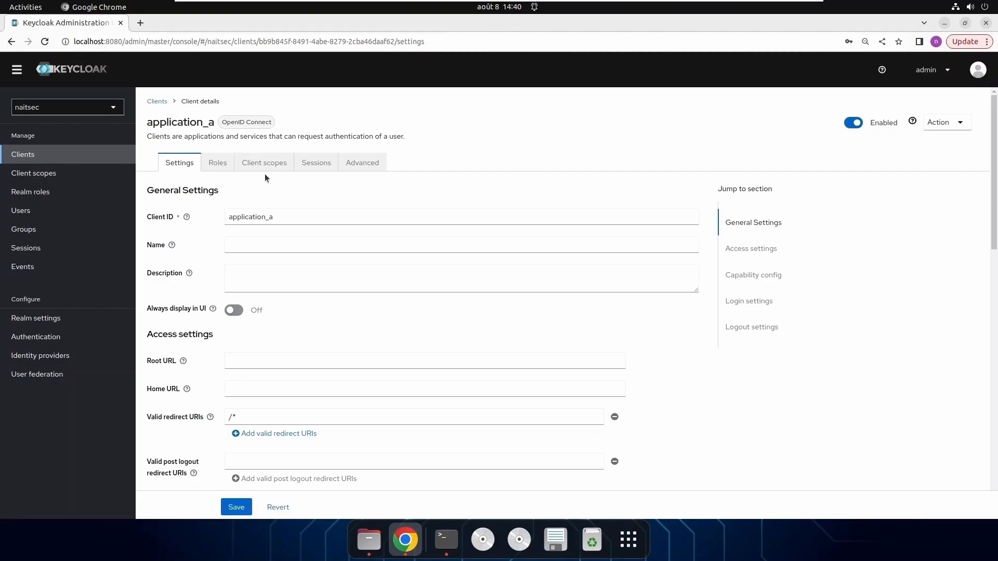
Create a client role named role_application_a_1 for application_a.
{"action": "left_click", "coordinate": [212, 164]}
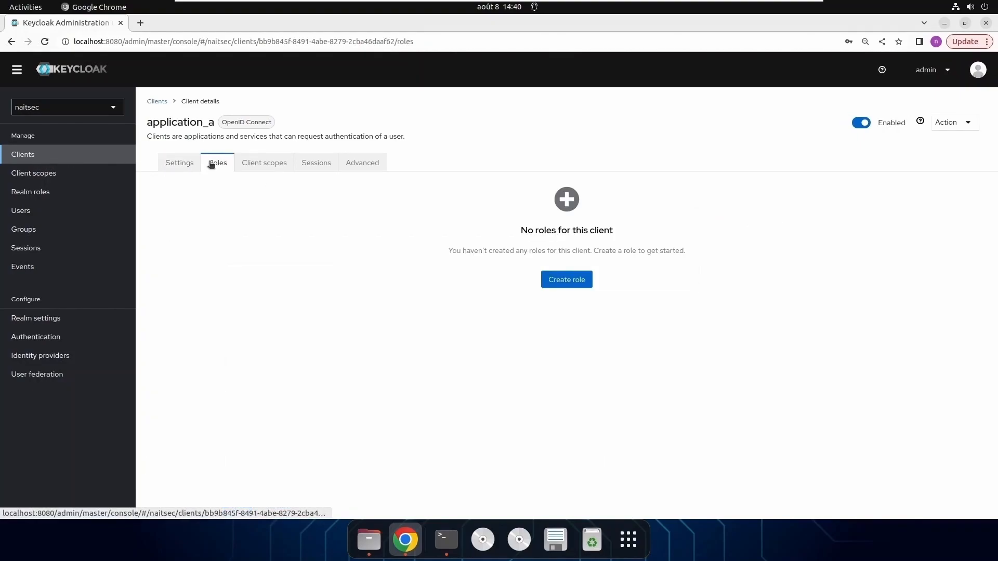
{"action": "left_click", "coordinate": [572, 285]}
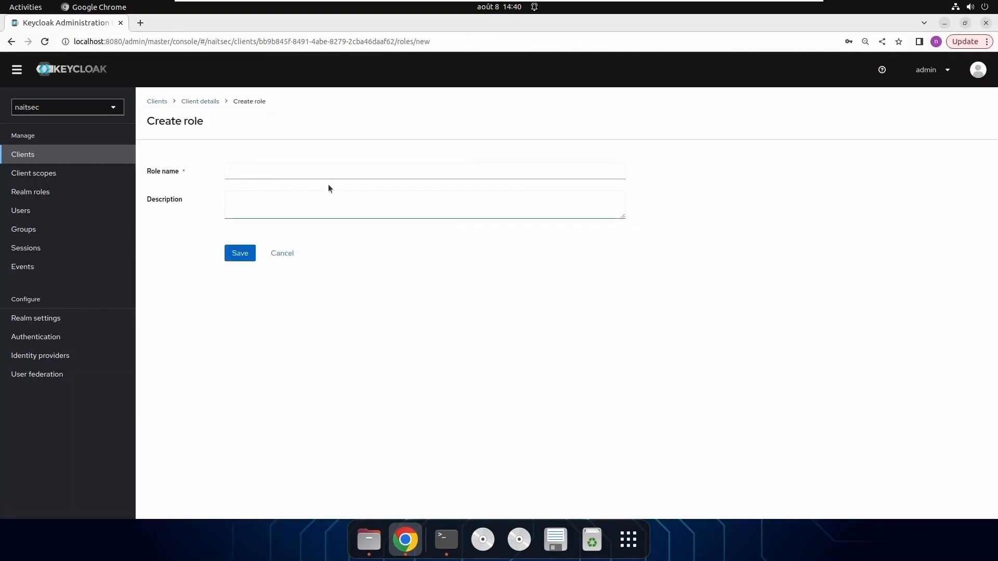
{"action": "left_click", "coordinate": [300, 174]}
{"action": "type", "text": "role_application_a_1"}
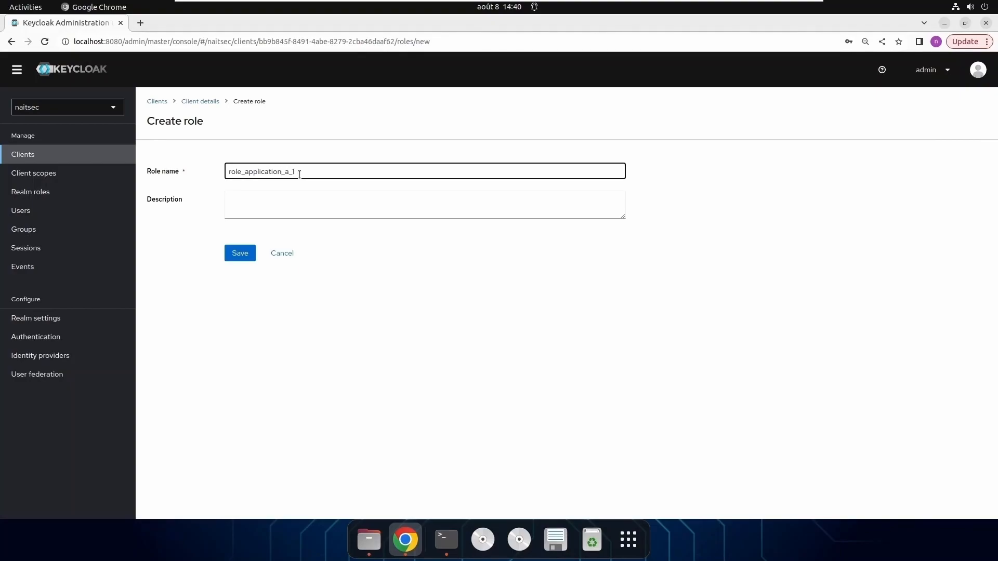
{"action": "left_click", "coordinate": [237, 259]}
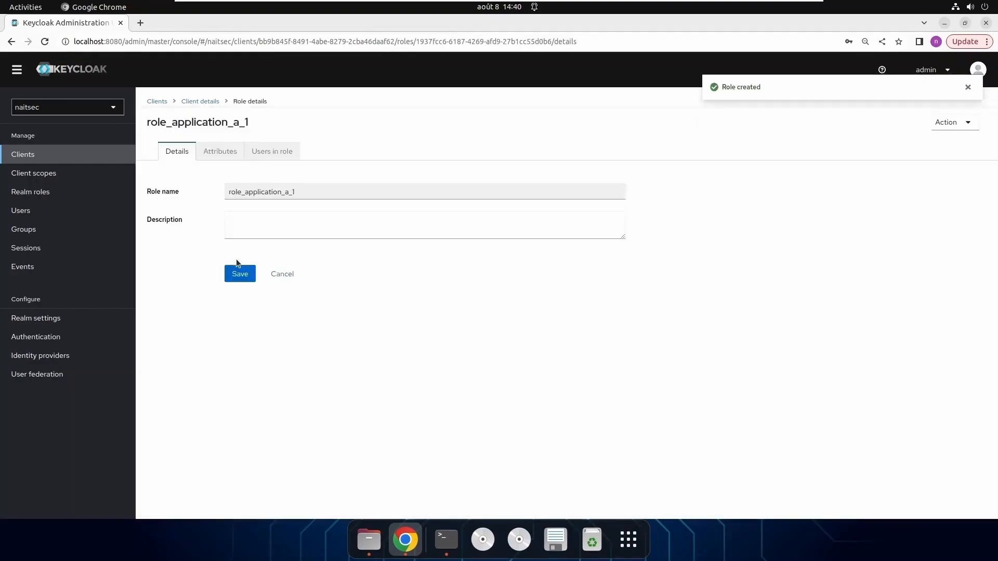
Review the attributes and assigned users of role_application_a_1, and return to the role's details.
{"action": "left_click", "coordinate": [216, 152]}
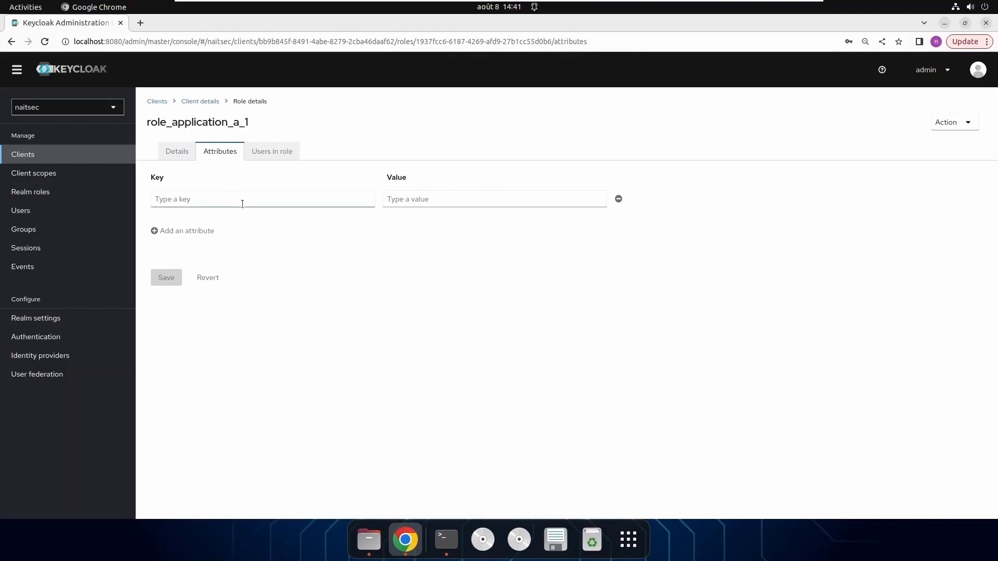
{"action": "left_click", "coordinate": [279, 156]}
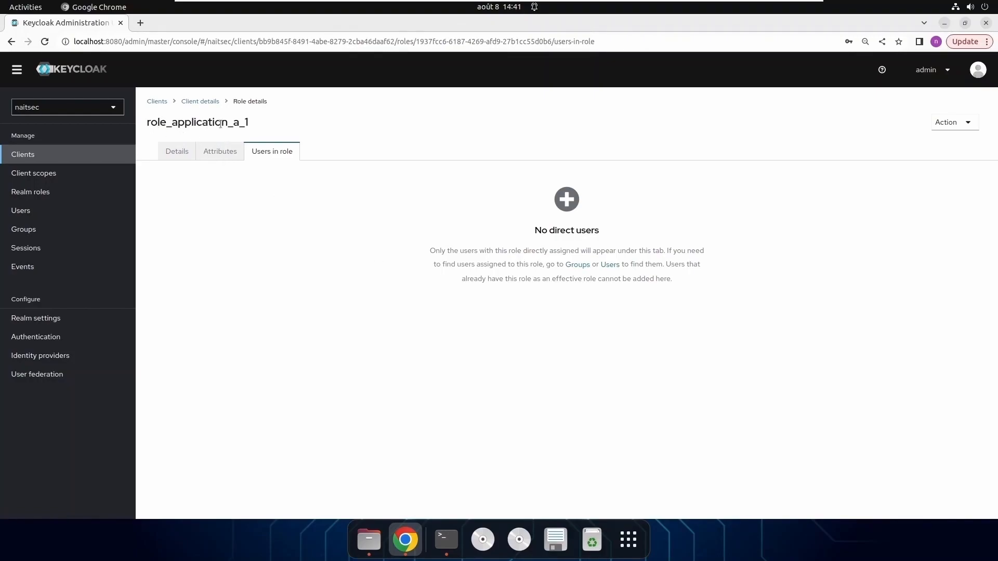
{"action": "left_click", "coordinate": [176, 155]}
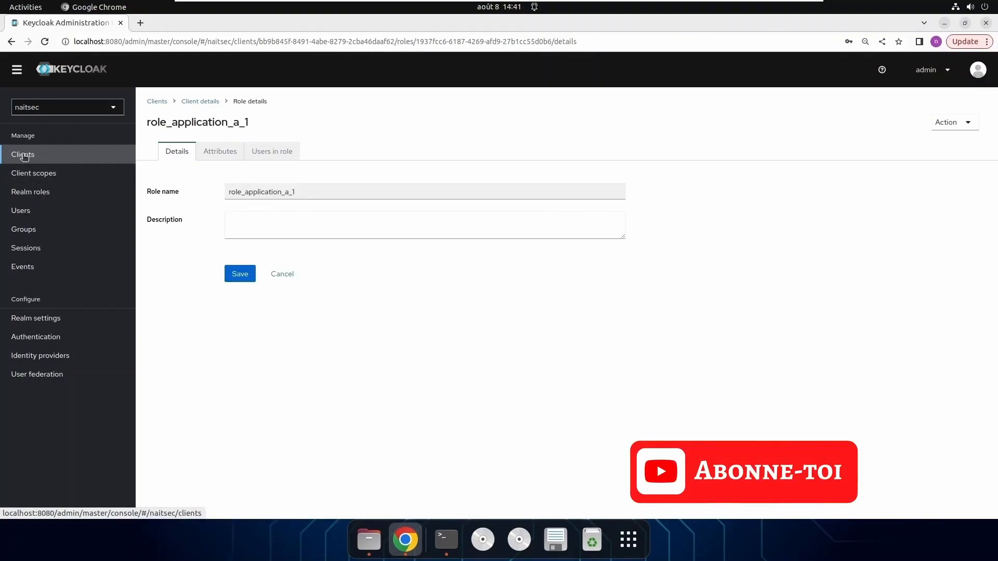
Create a second application_a client role named role_application_a_2 and return to the client's role list.
{"action": "left_click", "coordinate": [205, 102]}
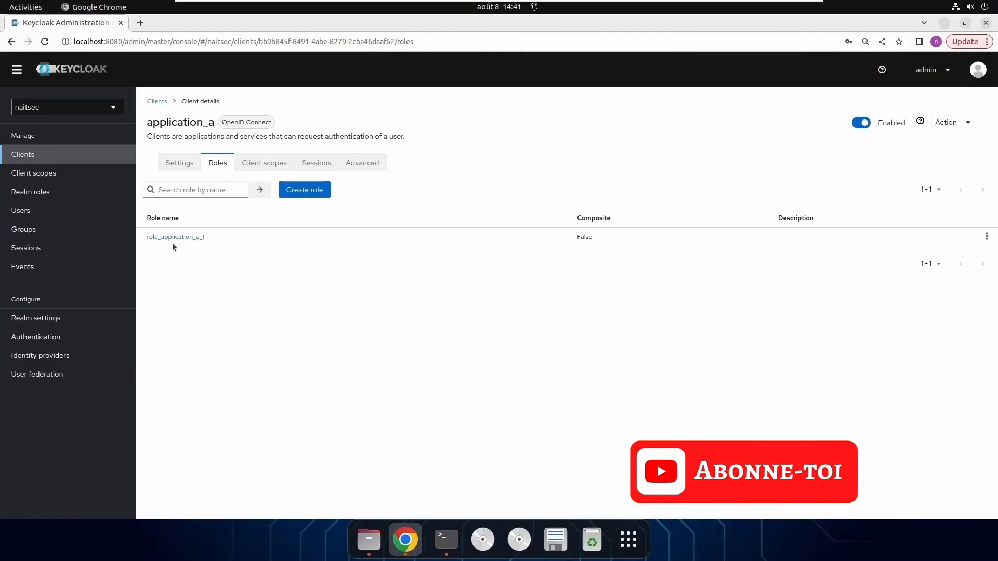
{"action": "left_click", "coordinate": [299, 199]}
{"action": "left_click", "coordinate": [279, 177]}
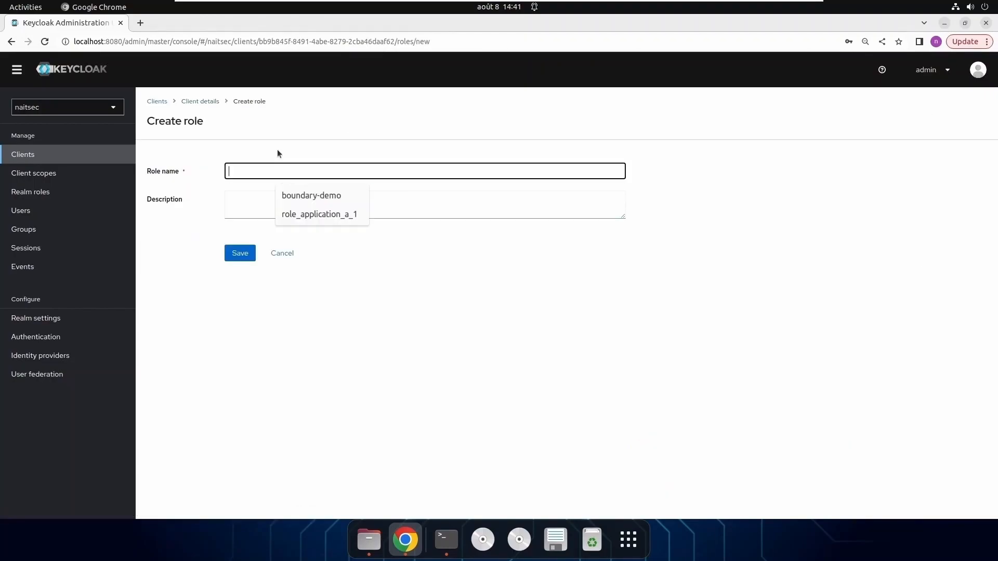
{"action": "left_click", "coordinate": [331, 221]}
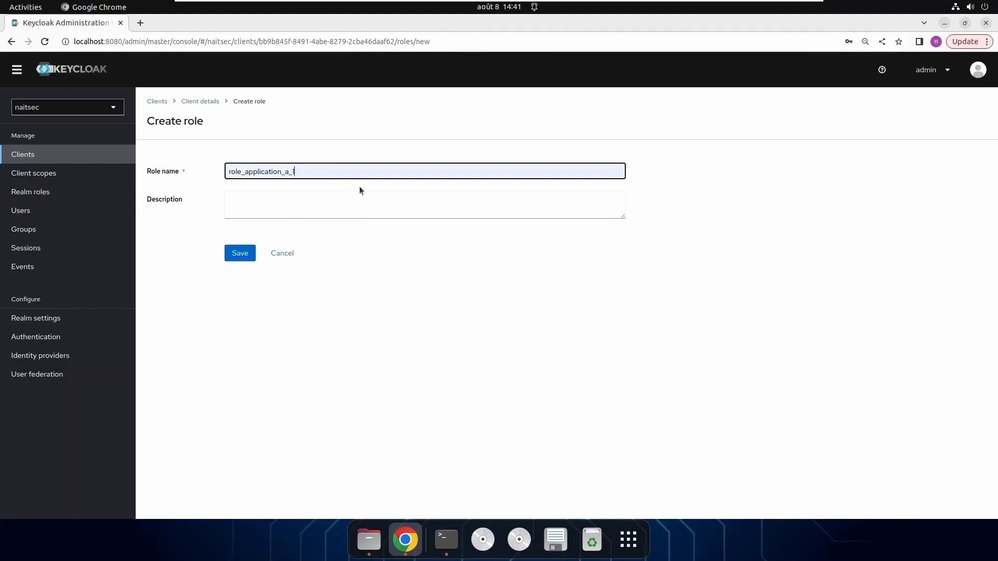
{"action": "key", "text": "BackSpace"}
{"action": "type", "text": "2"}
{"action": "left_click", "coordinate": [239, 258]}
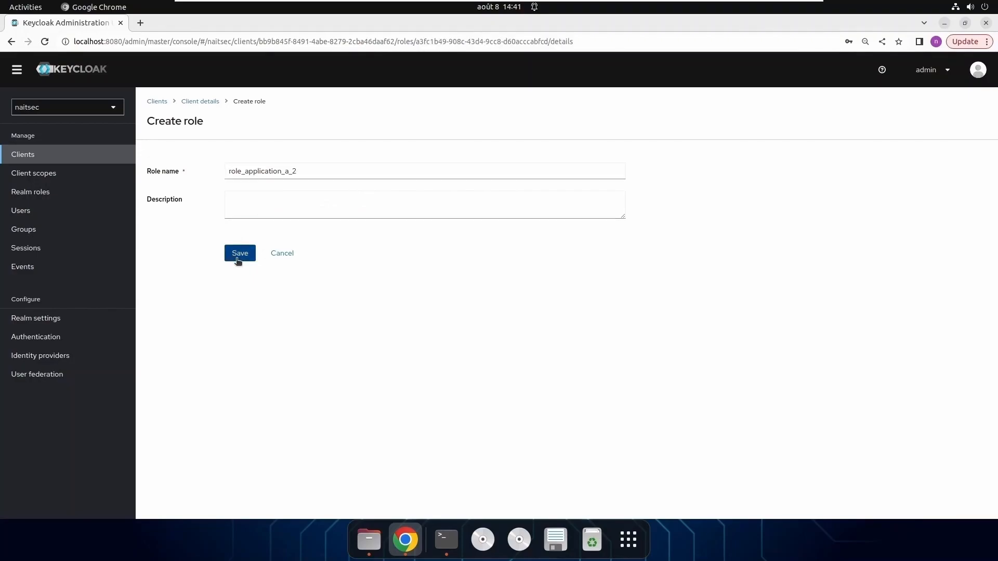
{"action": "left_click", "coordinate": [200, 101]}
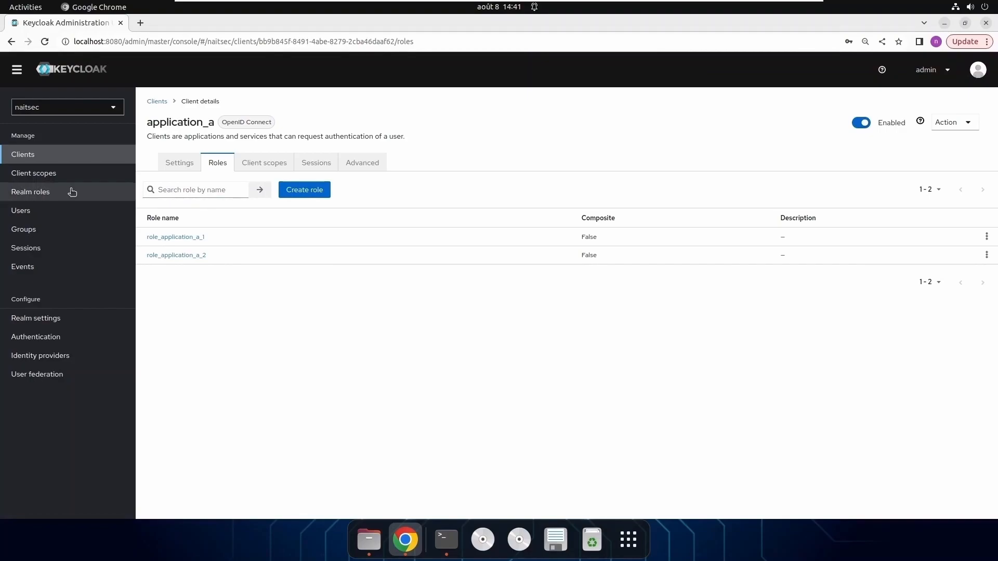
Create an OpenID Connect client with the client ID application_b, keeping the default capability and login settings.
{"action": "left_click", "coordinate": [30, 164]}
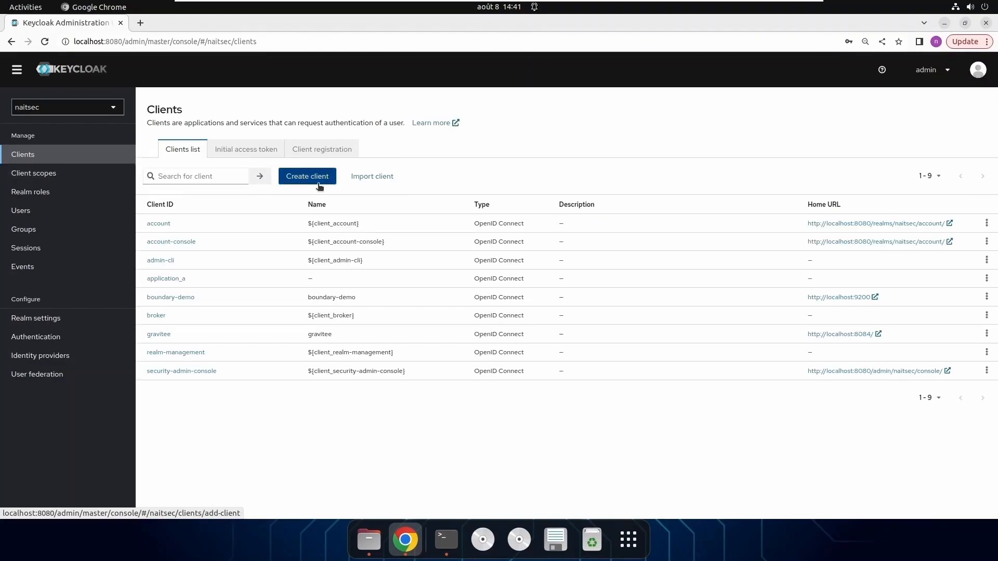
{"action": "left_click", "coordinate": [318, 178]}
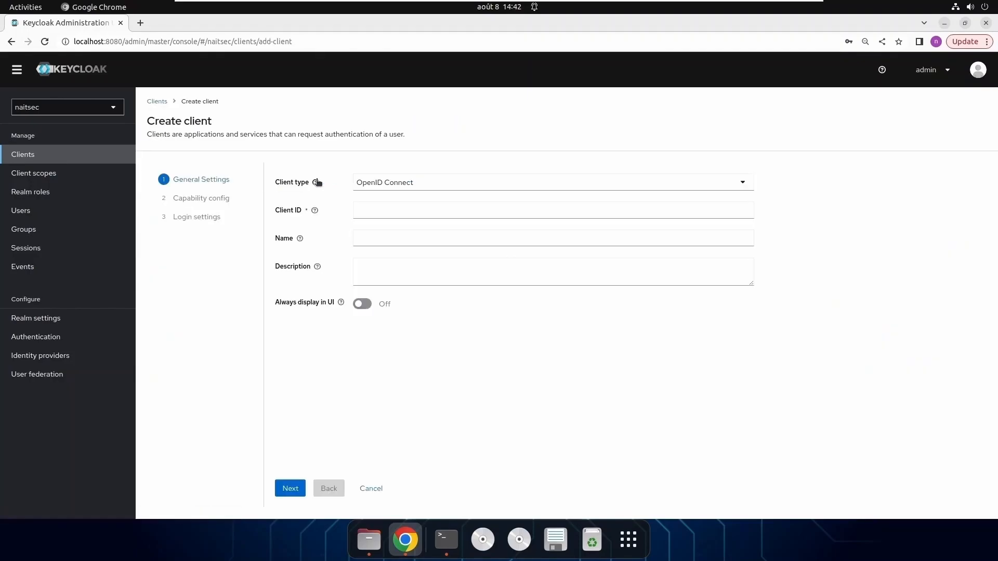
{"action": "left_click", "coordinate": [355, 208]}
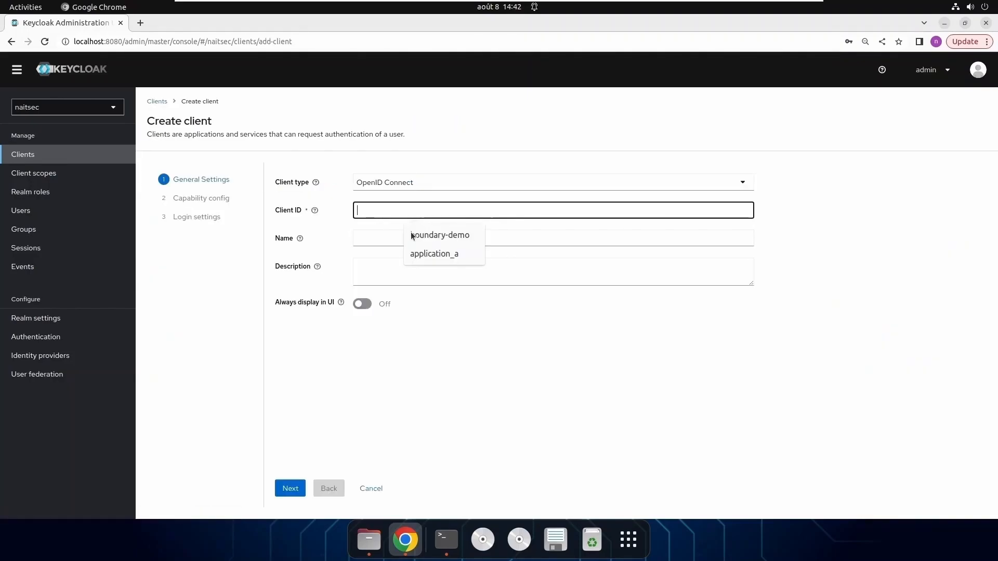
{"action": "left_click", "coordinate": [430, 253]}
{"action": "key", "text": "BackSpace"}
{"action": "type", "text": "b"}
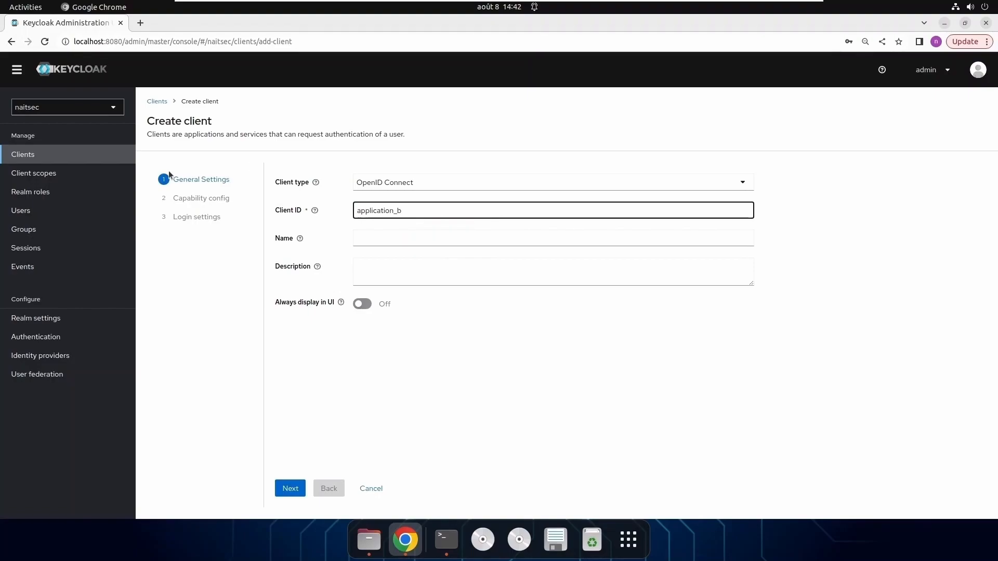
{"action": "left_click", "coordinate": [291, 488]}
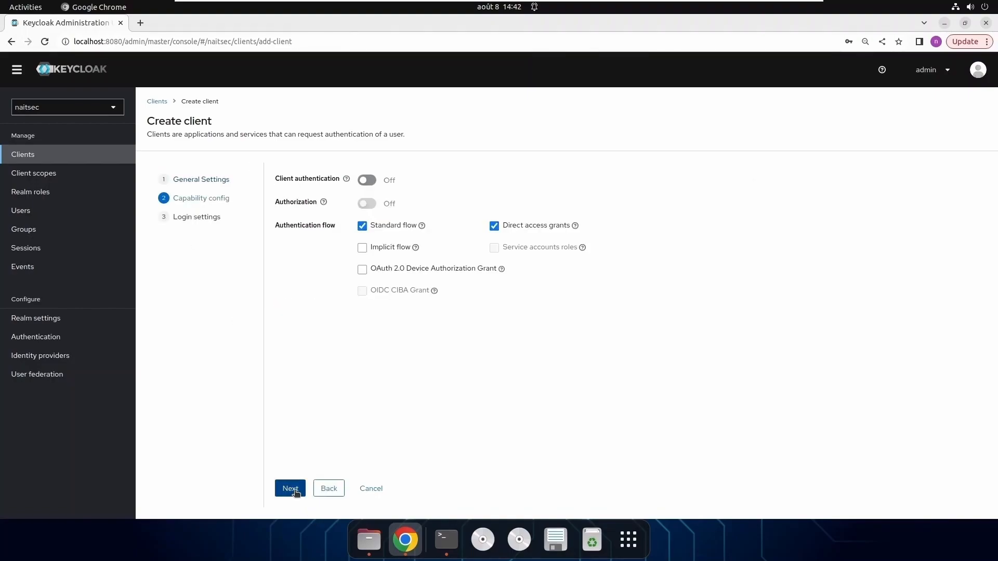
{"action": "left_click", "coordinate": [291, 489]}
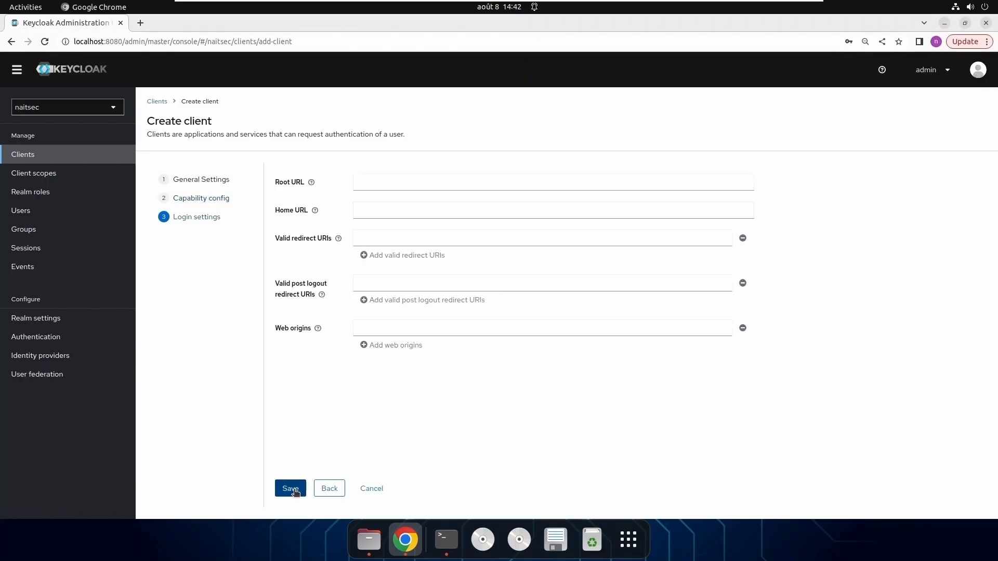
{"action": "left_click", "coordinate": [291, 490]}
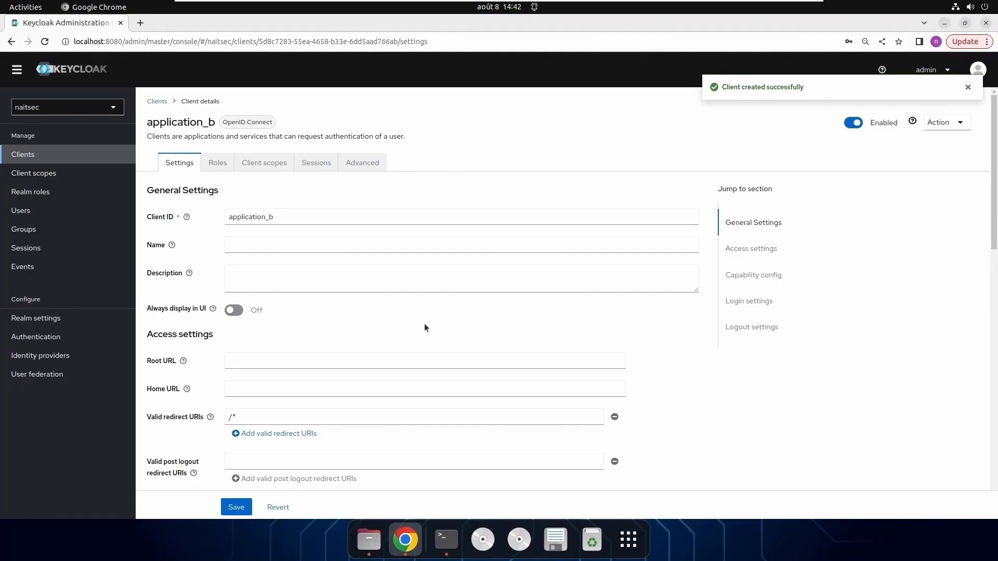
Create a client role named role_application_b_1 for application_b and return to the client's role list.
{"action": "left_click", "coordinate": [217, 163]}
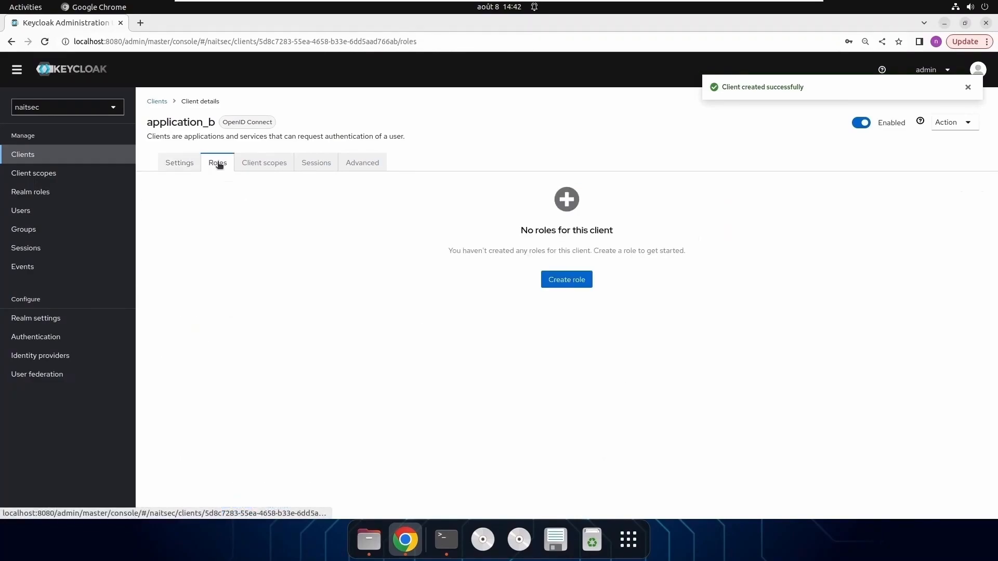
{"action": "left_click", "coordinate": [566, 286]}
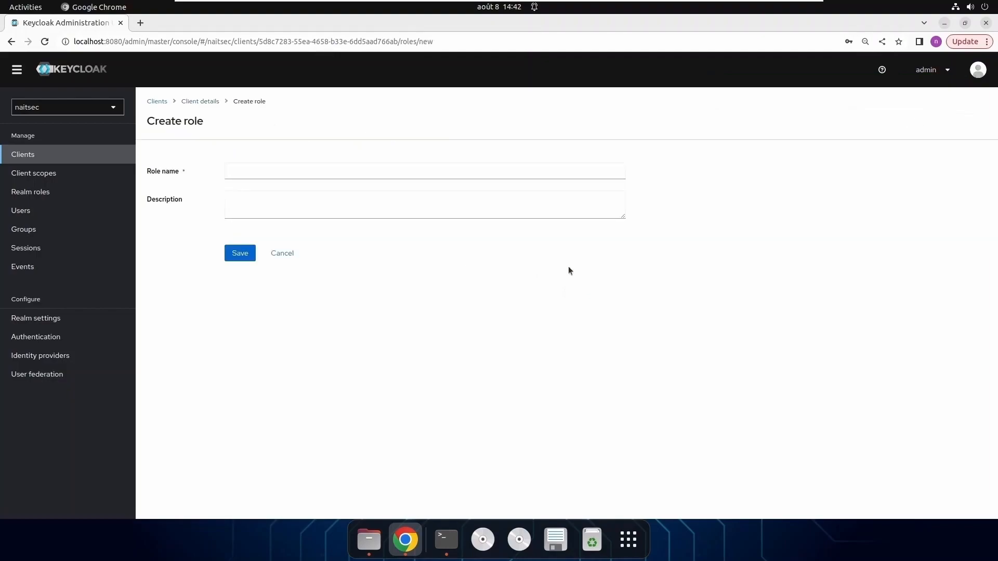
{"action": "left_click", "coordinate": [297, 173]}
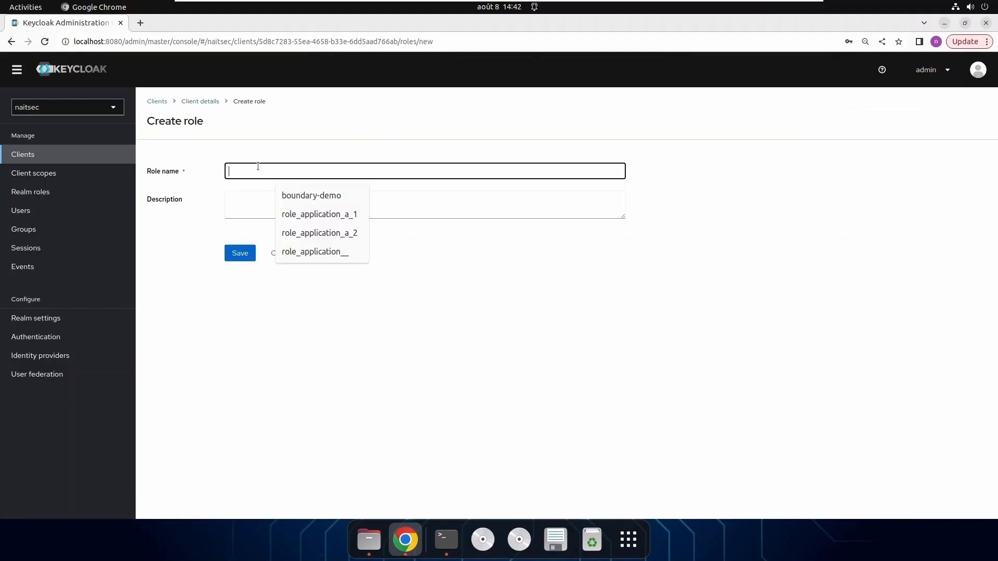
{"action": "left_click", "coordinate": [326, 215]}
{"action": "left_click", "coordinate": [290, 172]}
{"action": "key", "text": "BackSpace"}
{"action": "type", "text": "b_1"}
{"action": "left_click", "coordinate": [237, 254]}
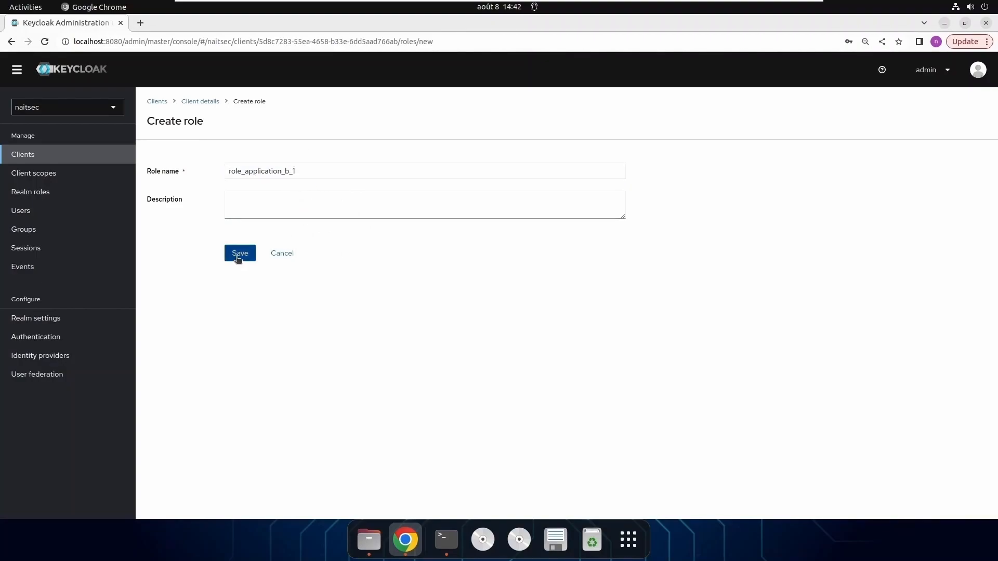
{"action": "left_click", "coordinate": [211, 102]}
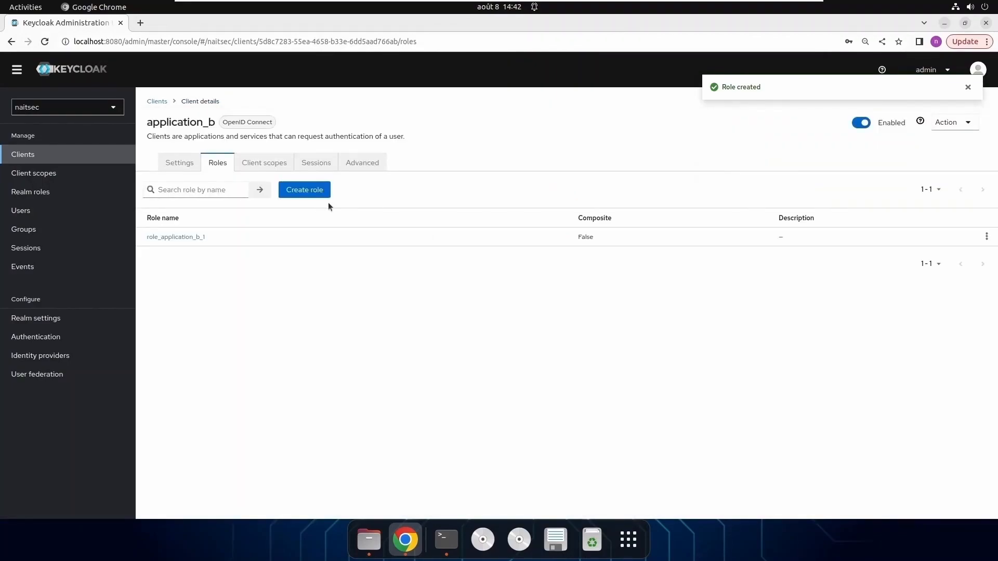
Create a second application_b client role named role_application_b_2 and return to the client's role list.
{"action": "left_click", "coordinate": [312, 190]}
{"action": "left_click", "coordinate": [292, 177]}
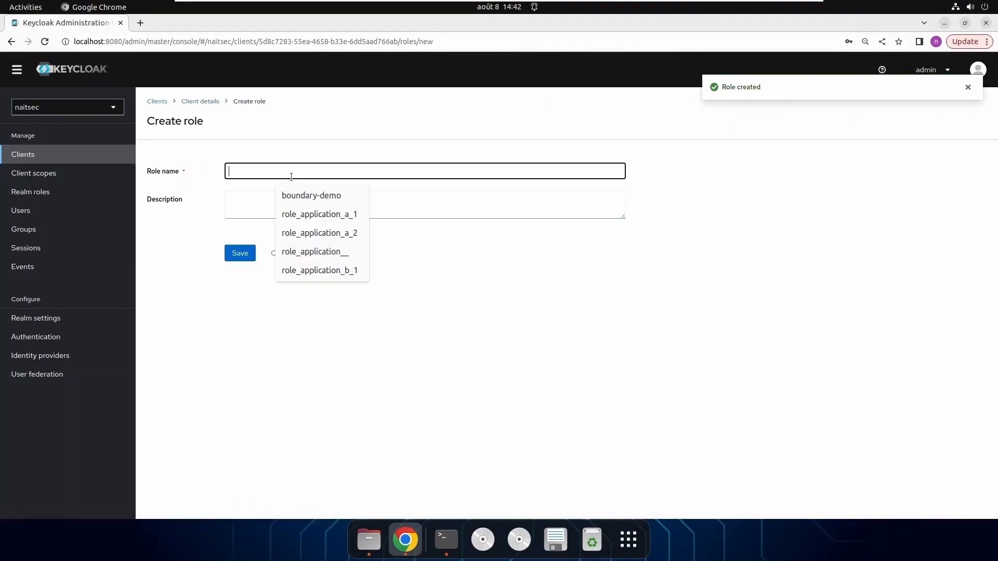
{"action": "left_click", "coordinate": [346, 271]}
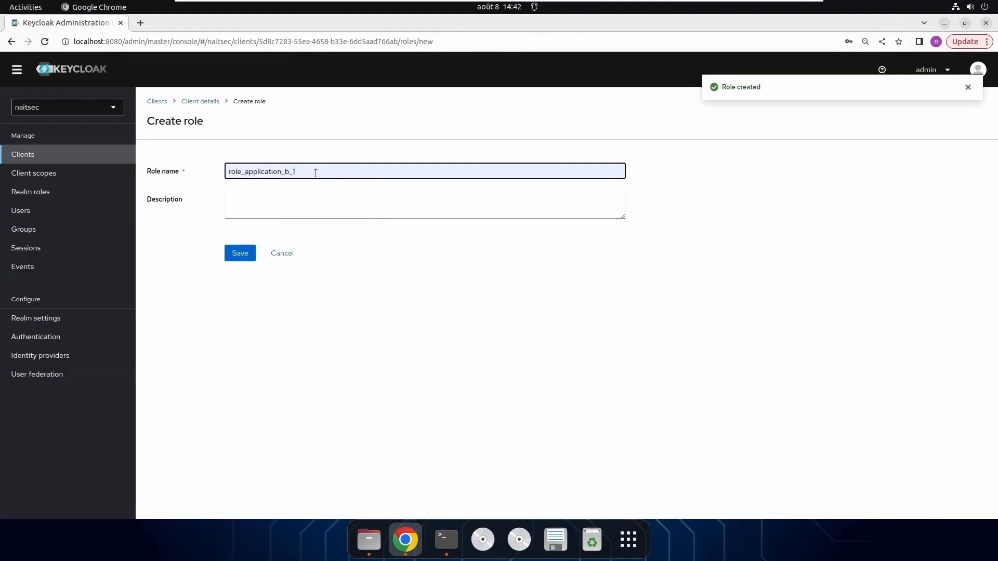
{"action": "key", "text": "BackSpace"}
{"action": "type", "text": "2"}
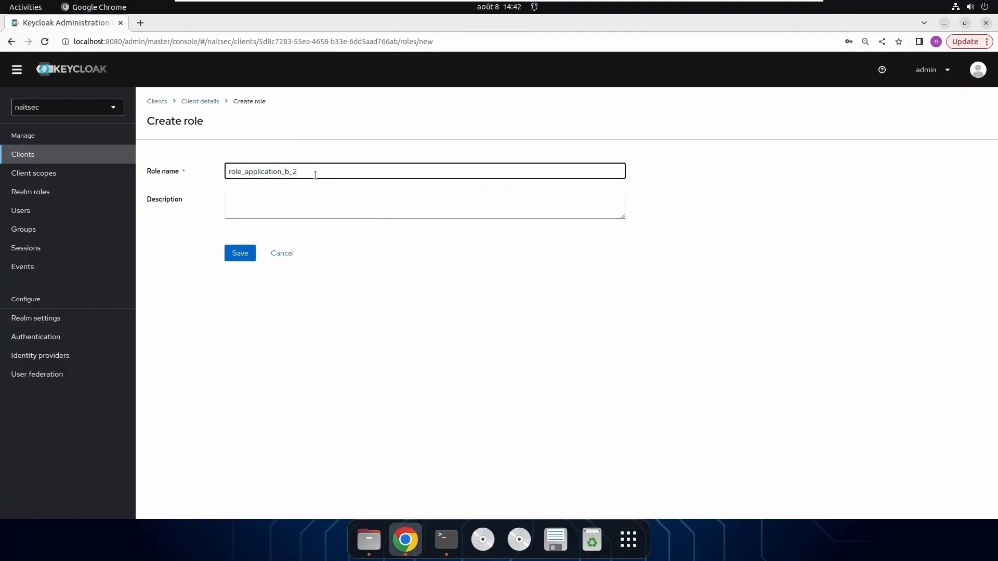
{"action": "left_click", "coordinate": [239, 251]}
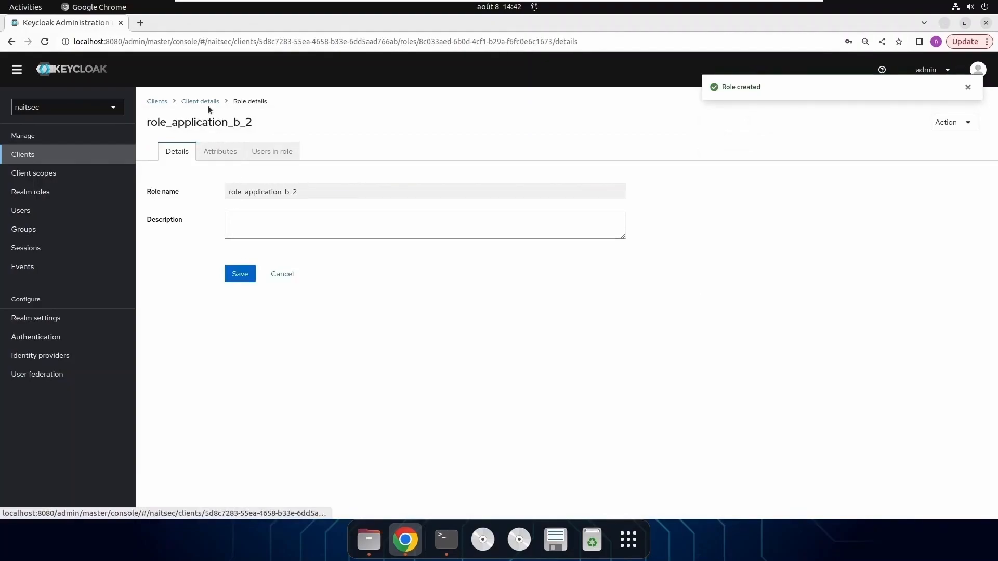
{"action": "left_click", "coordinate": [194, 103]}
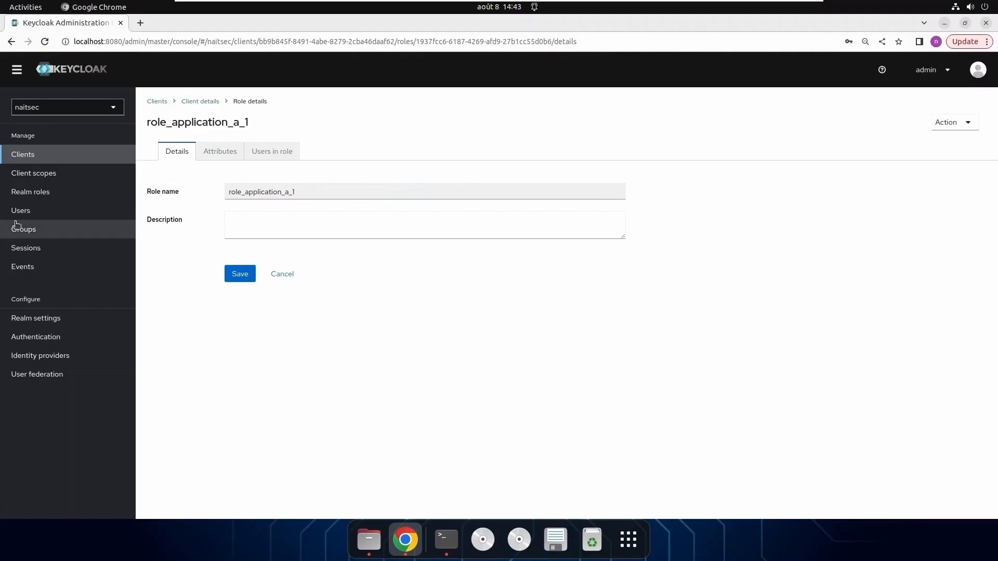
Assign the application_a client role role_application_a_1 to the naitsec user.
{"action": "left_click", "coordinate": [33, 215]}
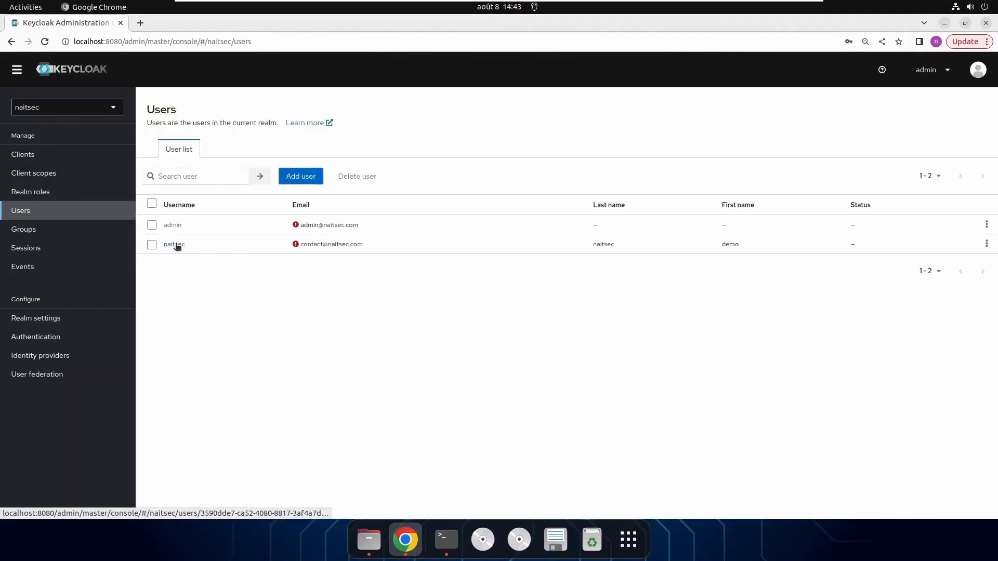
{"action": "left_click", "coordinate": [175, 245]}
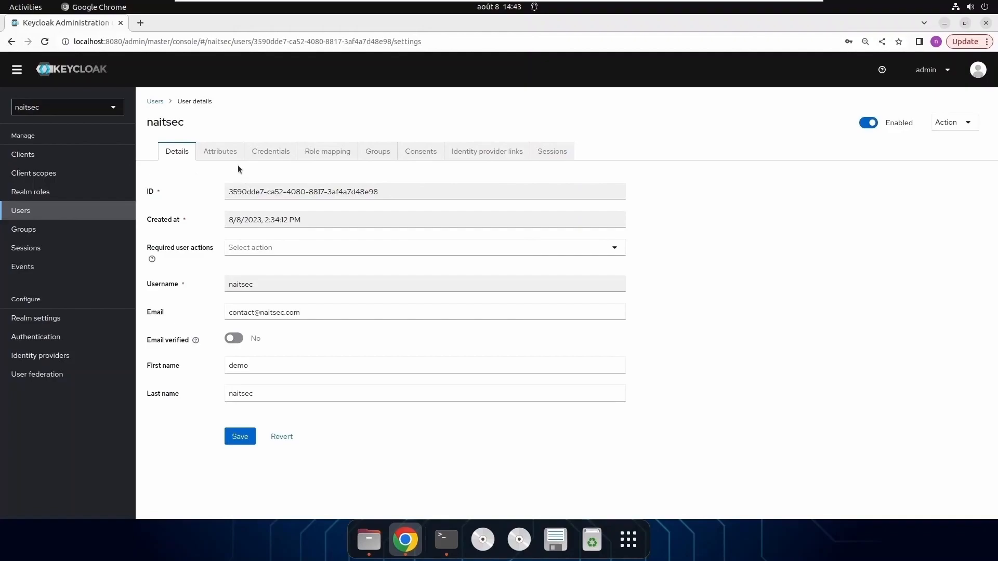
{"action": "left_click", "coordinate": [328, 162]}
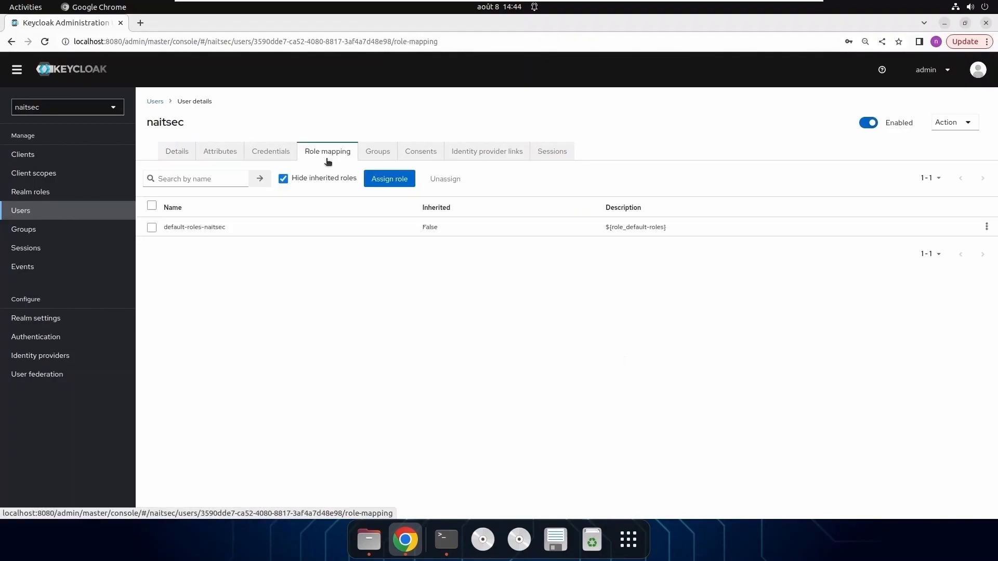
{"action": "left_click", "coordinate": [390, 180]}
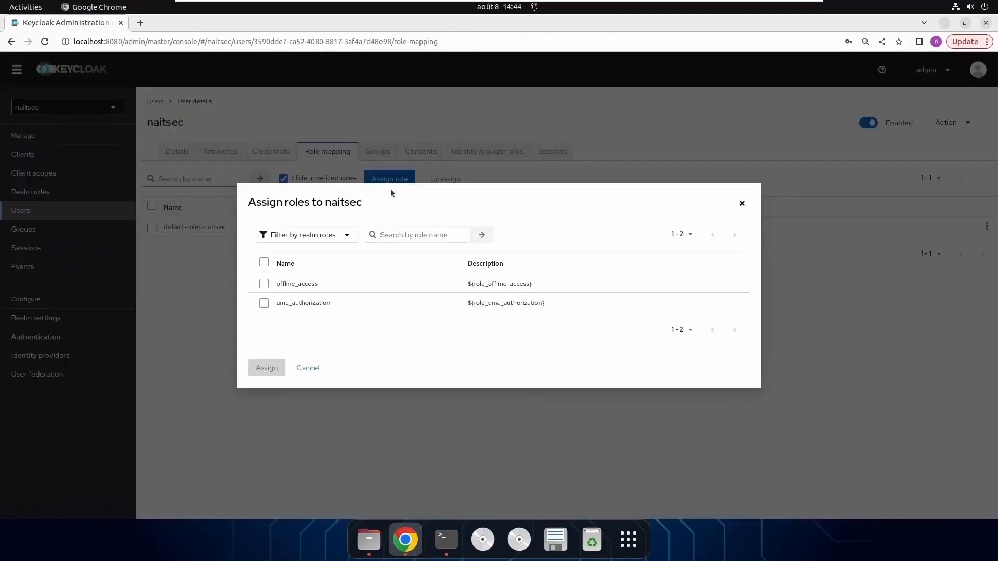
{"action": "left_click", "coordinate": [348, 236]}
{"action": "left_click", "coordinate": [306, 259]}
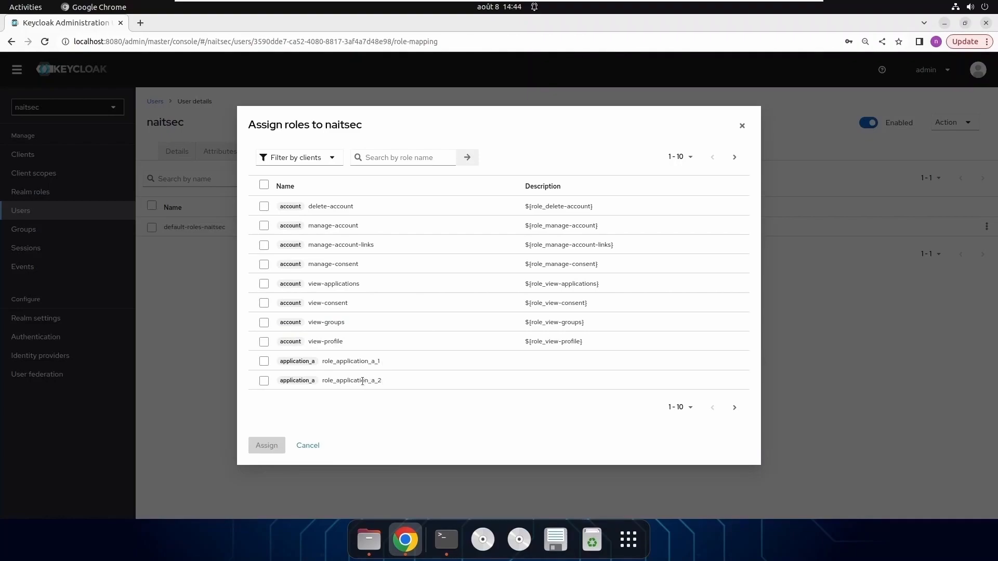
{"action": "left_click", "coordinate": [264, 362]}
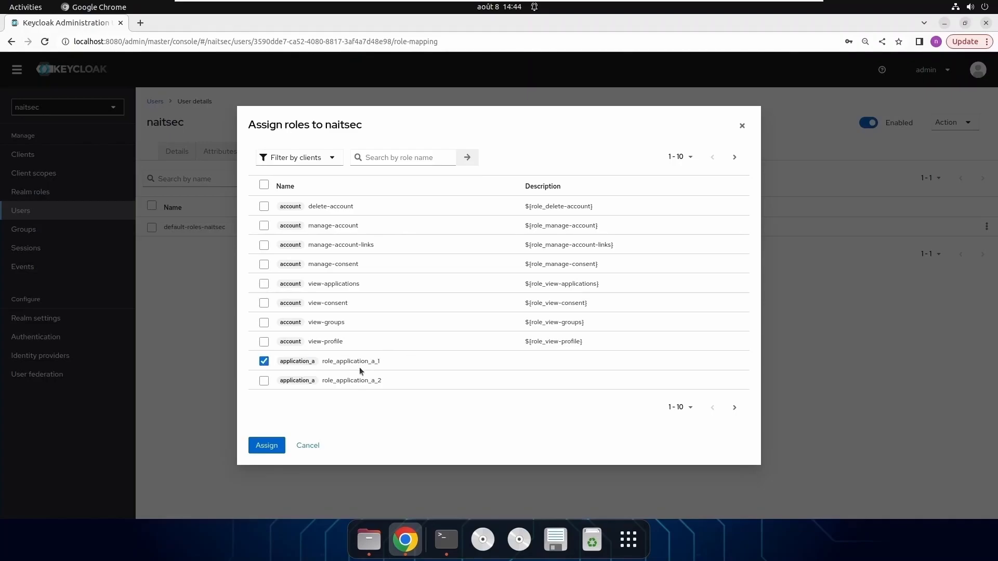
{"action": "left_click", "coordinate": [274, 449]}
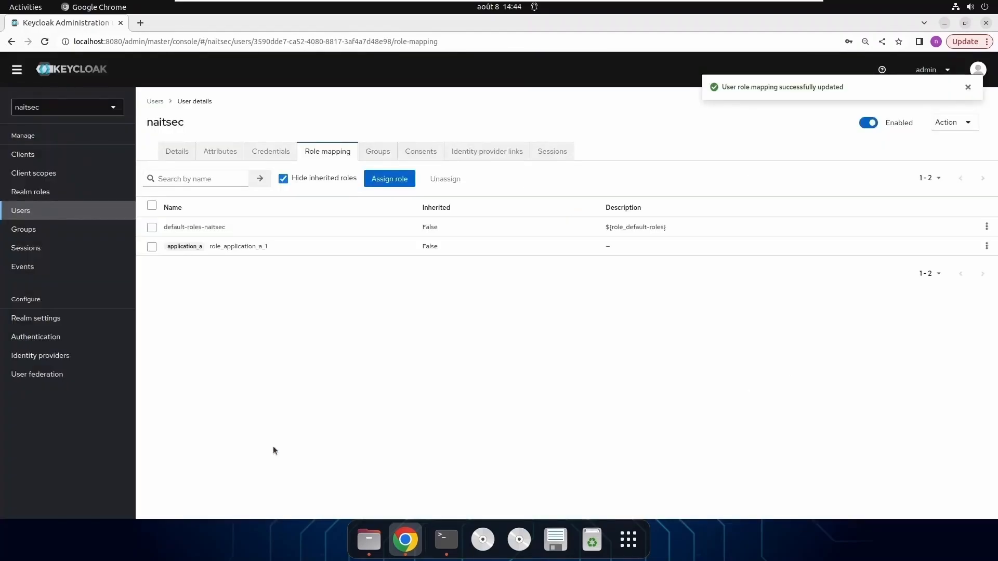
Assign the application_b client role role_application_b_1 to the naitsec user, listing 100 client roles per page to find it.
{"action": "left_click", "coordinate": [392, 182]}
{"action": "left_click", "coordinate": [346, 238]}
{"action": "left_click", "coordinate": [306, 258]}
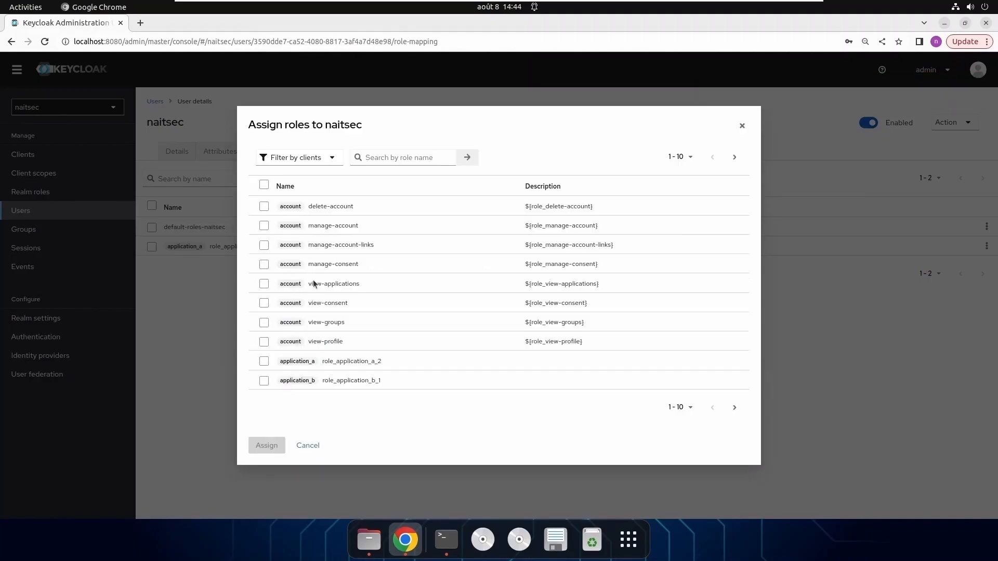
{"action": "left_click", "coordinate": [685, 157]}
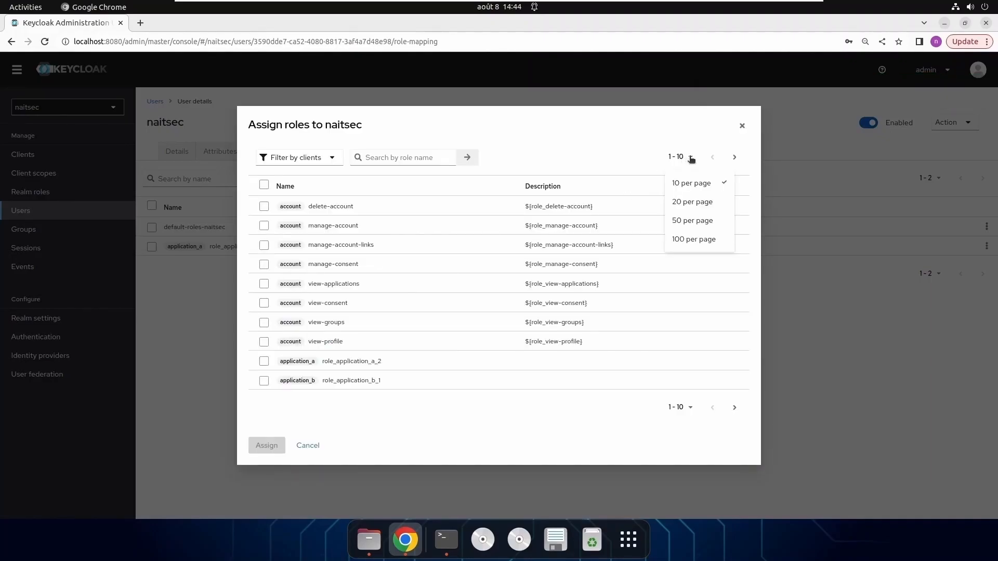
{"action": "left_click", "coordinate": [693, 239]}
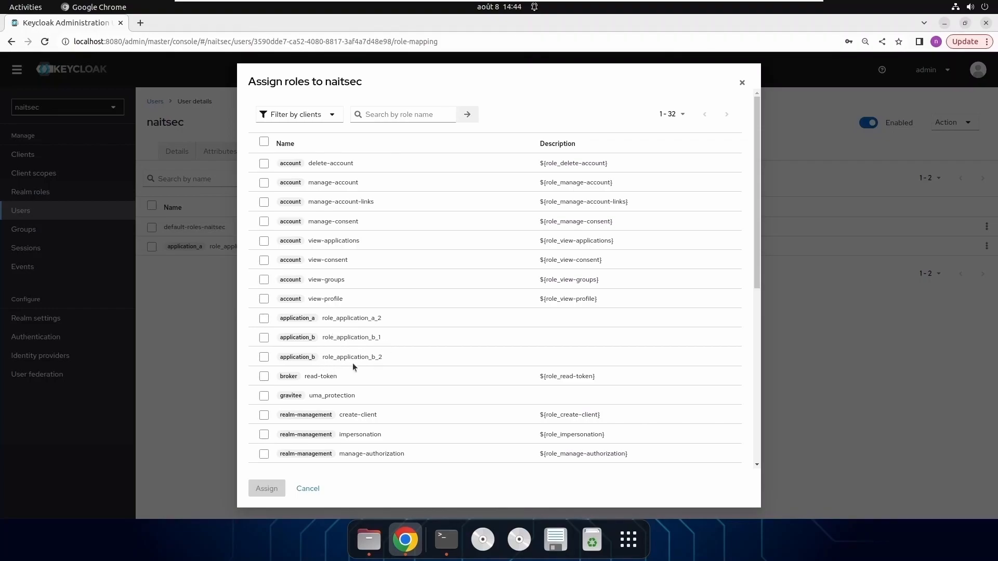
{"action": "left_click", "coordinate": [264, 338]}
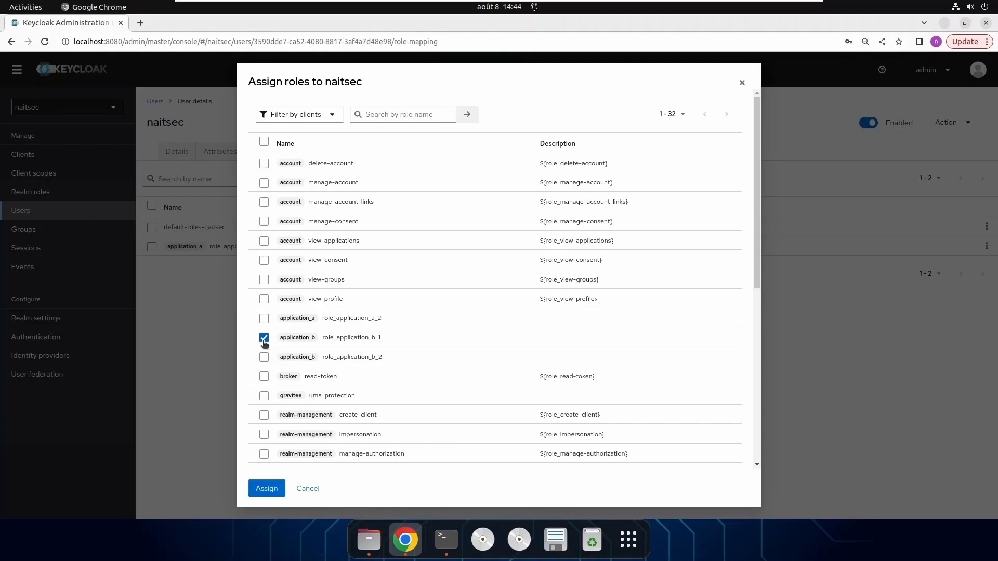
{"action": "left_click", "coordinate": [270, 492]}
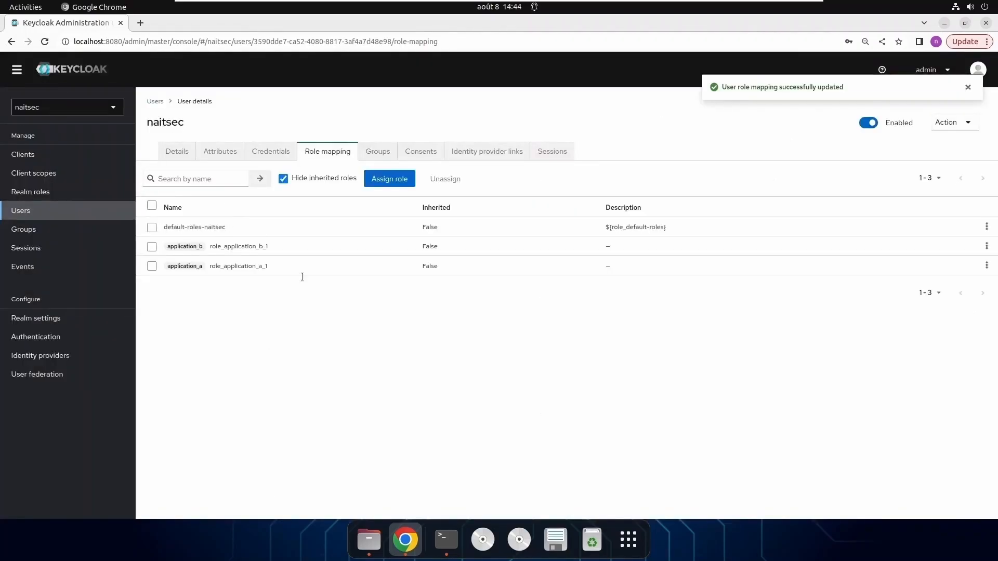
{"action": "left_click", "coordinate": [968, 87]}
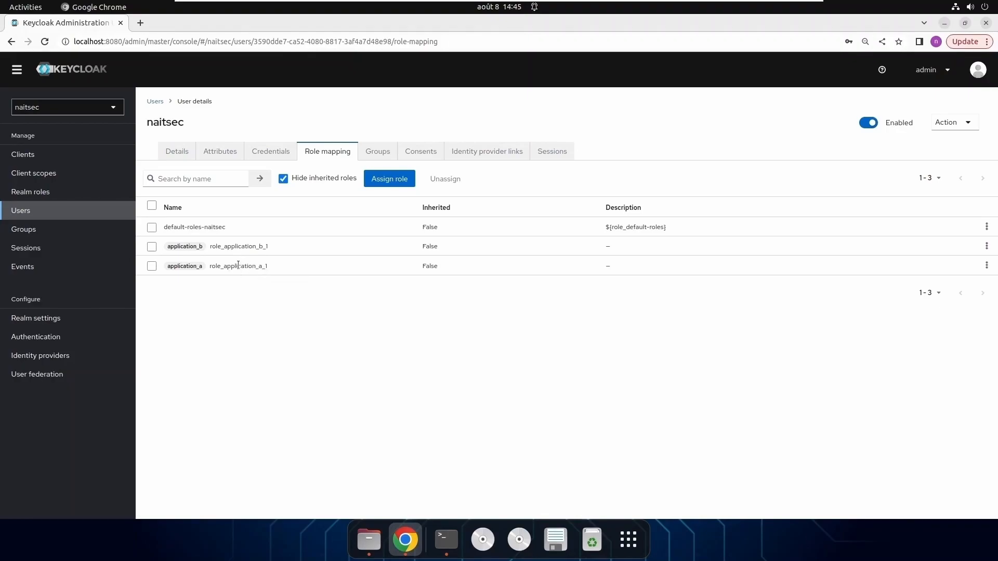
Open the client scope evaluation of the application_a client and choose naitsec as the user to evaluate.
{"action": "left_click", "coordinate": [30, 157]}
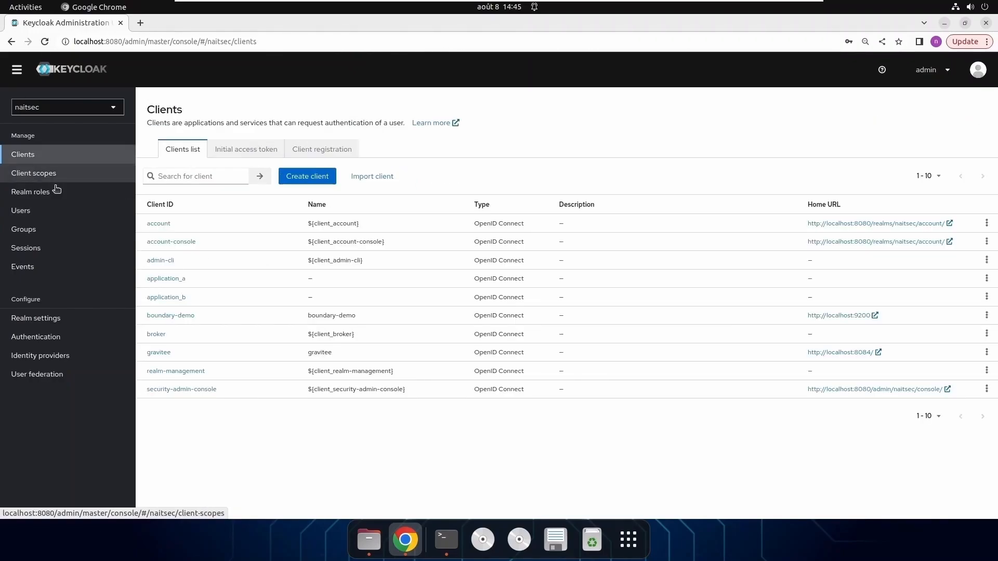
{"action": "left_click", "coordinate": [164, 280]}
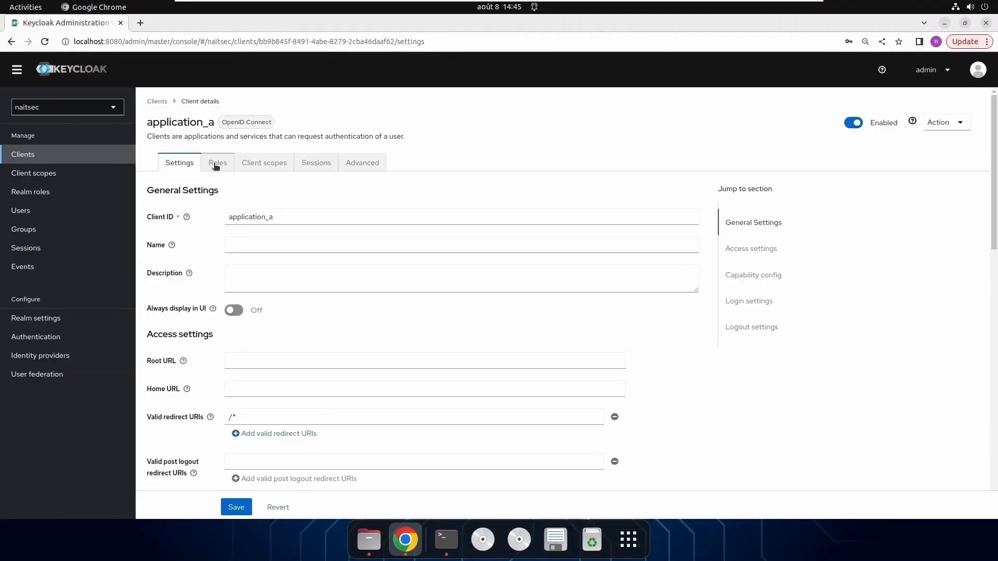
{"action": "left_click", "coordinate": [317, 166]}
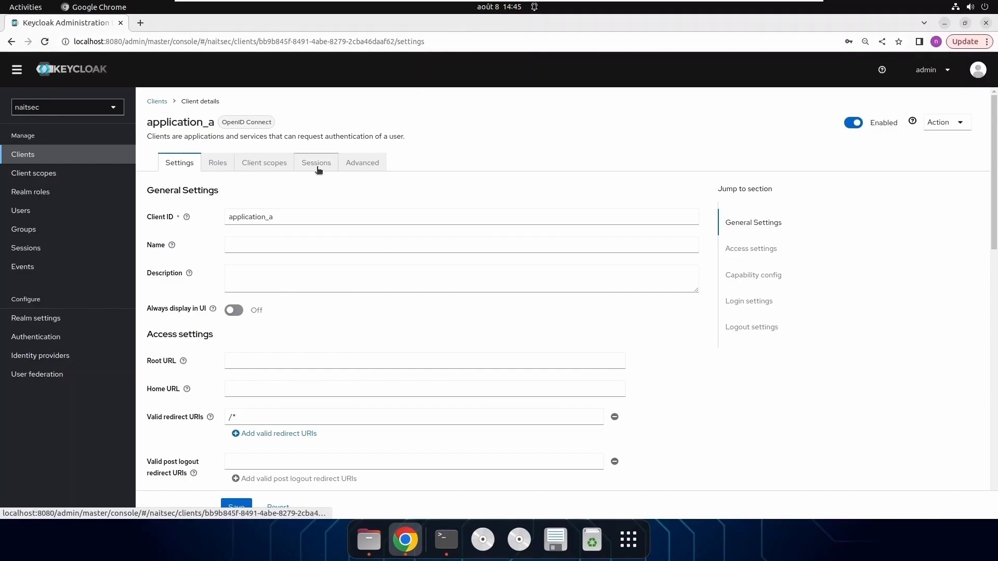
{"action": "left_click", "coordinate": [270, 165]}
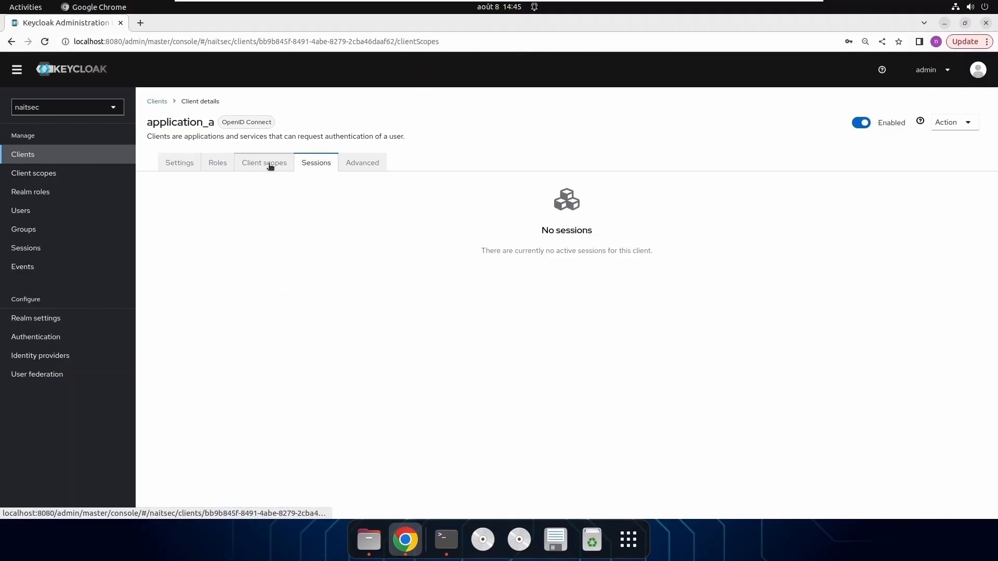
{"action": "left_click", "coordinate": [215, 183]}
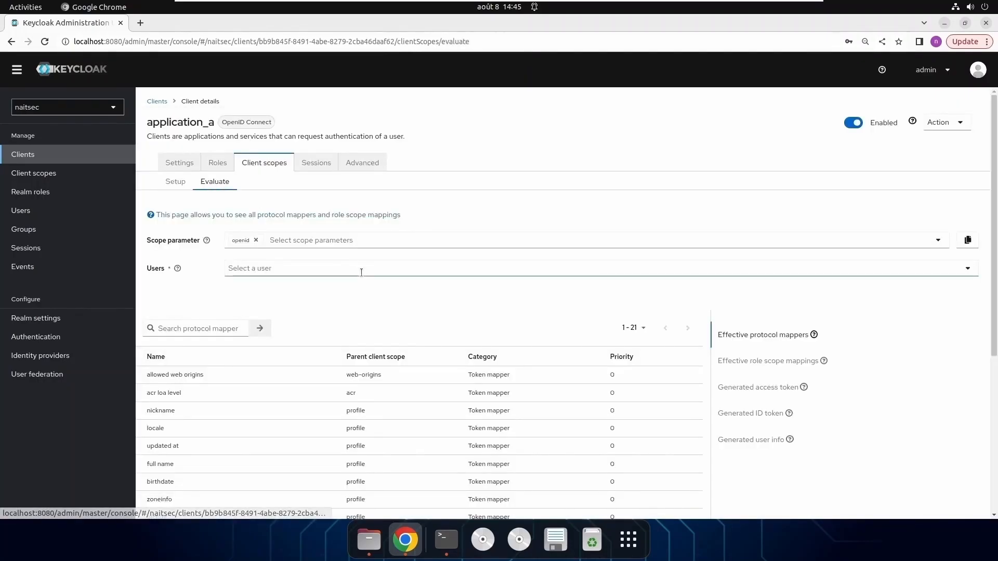
{"action": "left_click", "coordinate": [290, 266]}
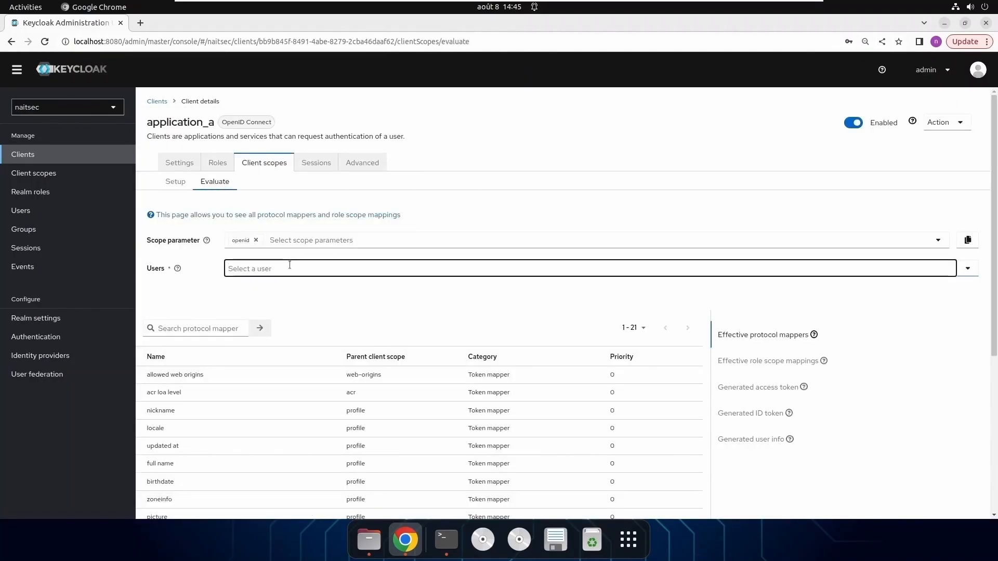
{"action": "type", "text": "nas"}
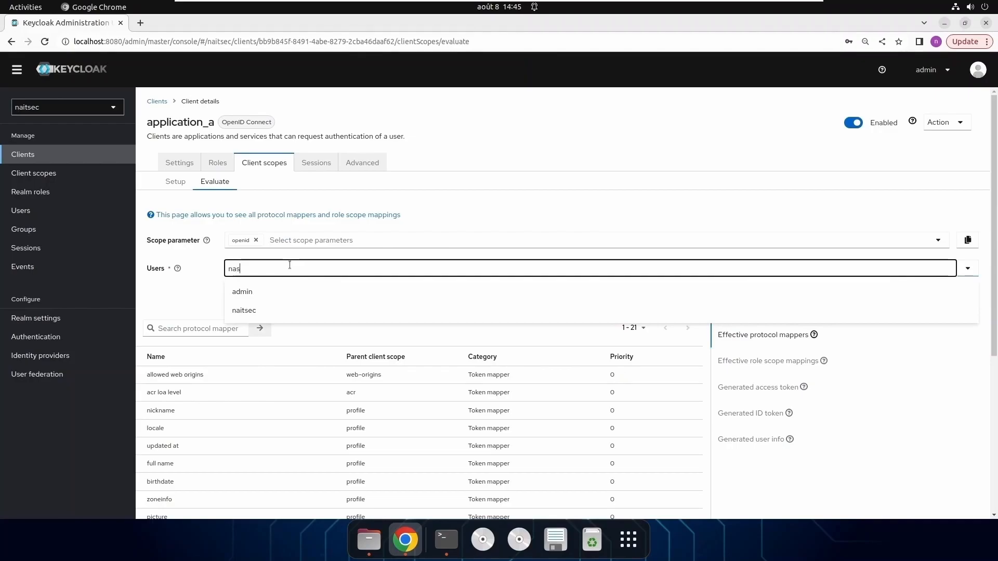
{"action": "left_click", "coordinate": [257, 265]}
{"action": "type", "text": "na"}
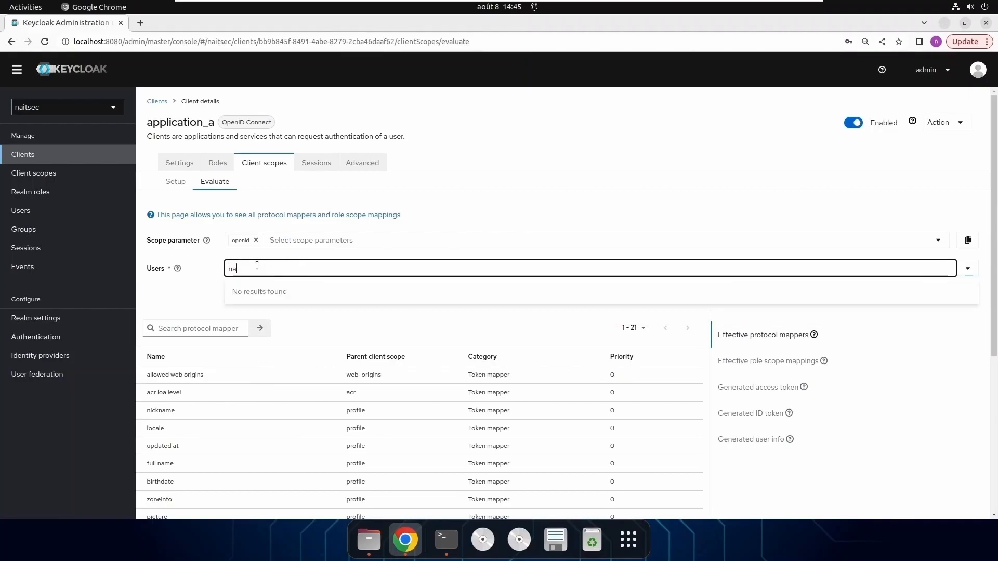
{"action": "type", "text": "itsec"}
{"action": "left_click", "coordinate": [255, 295]}
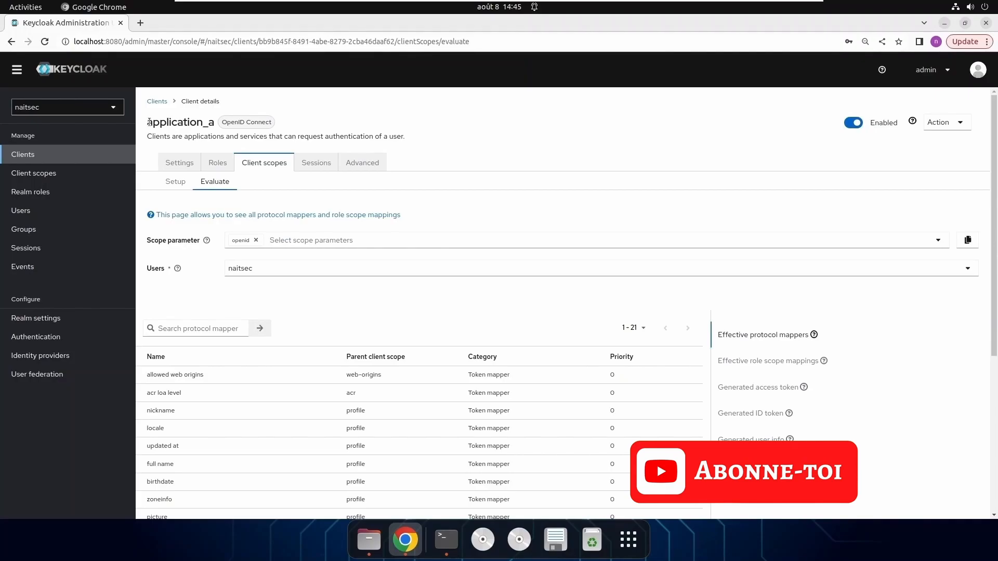
{"action": "left_click_drag", "start_coordinate": [149, 122], "coordinate": [211, 123]}
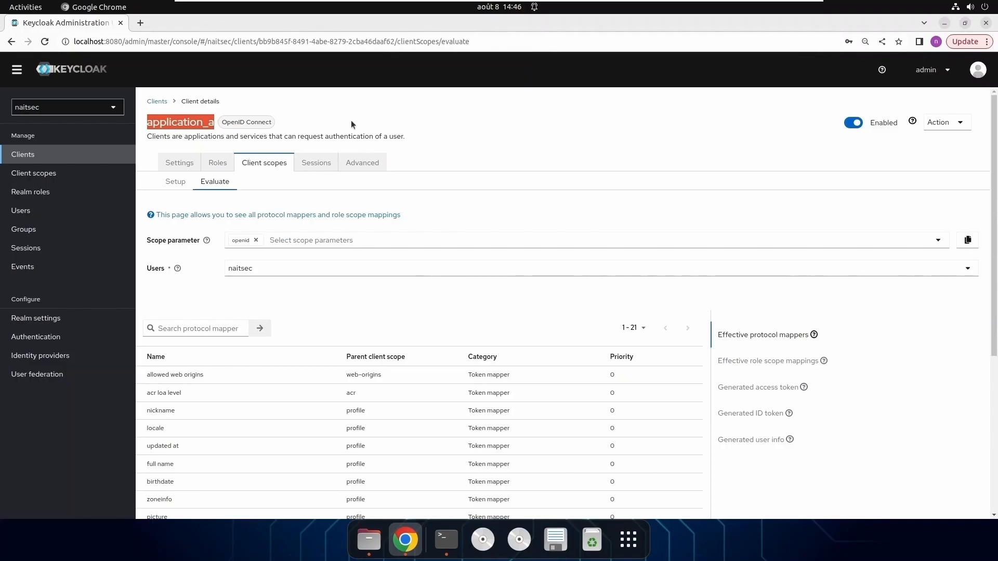
{"action": "left_click", "coordinate": [431, 129]}
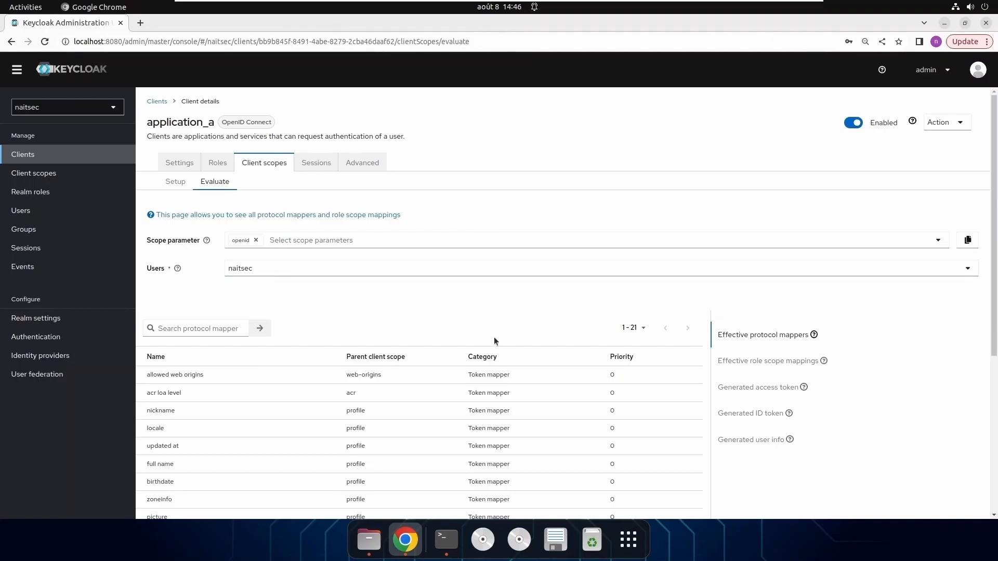
Generate the example access token for naitsec on application_a and find its resource_access section.
{"action": "left_click", "coordinate": [755, 392]}
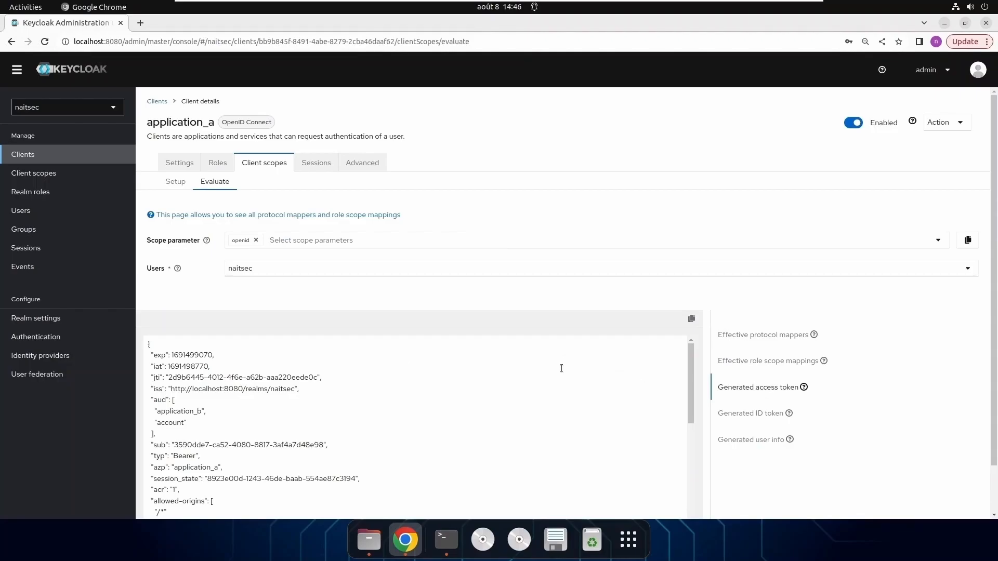
{"action": "scroll", "coordinate": [561, 369], "scroll_direction": "down", "scroll_amount": 2}
{"action": "scroll", "coordinate": [561, 370], "scroll_direction": "down", "scroll_amount": 3}
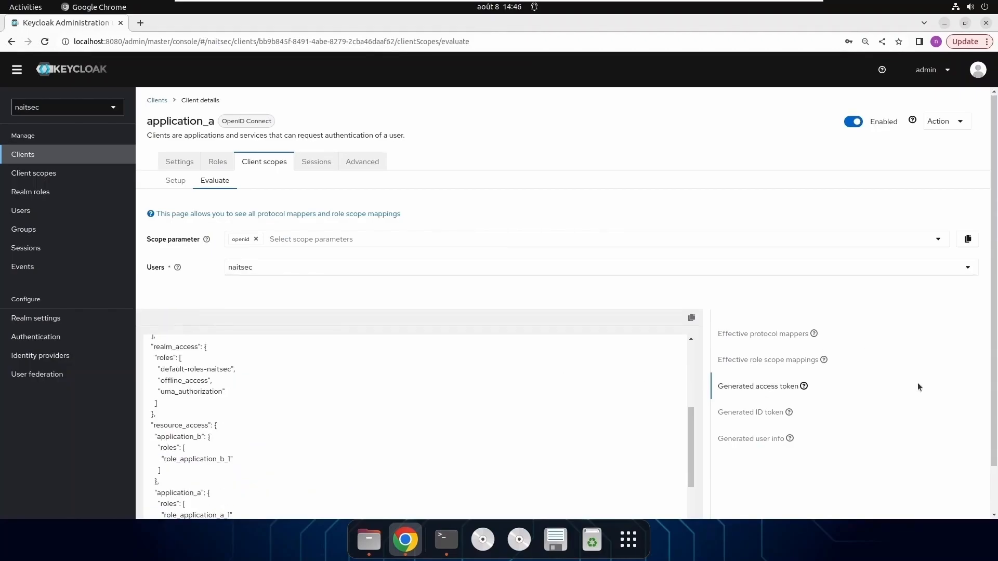
{"action": "scroll", "coordinate": [883, 383], "scroll_direction": "down", "scroll_amount": 1}
{"action": "scroll", "coordinate": [593, 385], "scroll_direction": "down", "scroll_amount": 5}
{"action": "scroll", "coordinate": [591, 383], "scroll_direction": "up", "scroll_amount": 5}
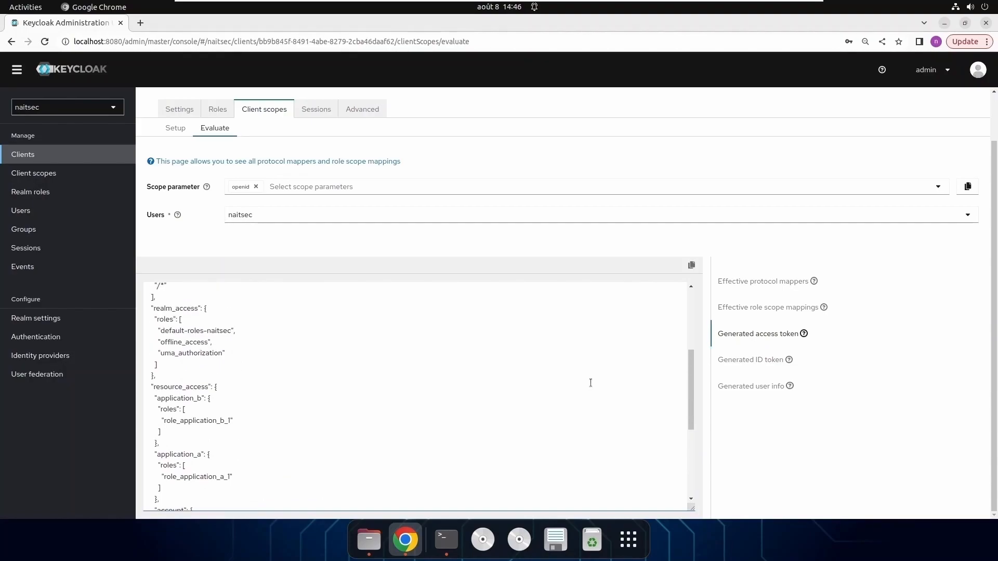
{"action": "scroll", "coordinate": [591, 383], "scroll_direction": "down", "scroll_amount": 2}
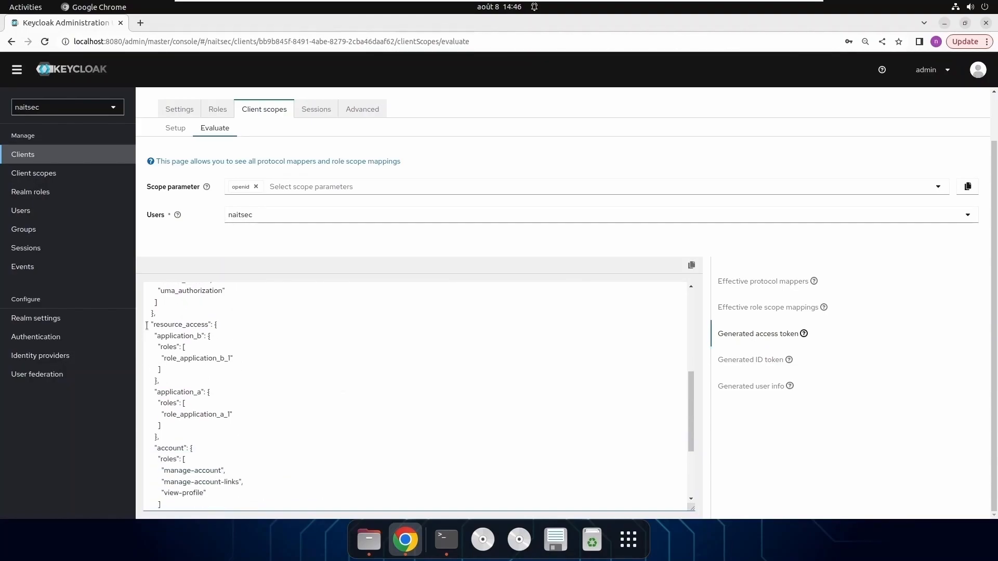
Examine which application_a and application_b client roles the access token's resource_access section contains.
{"action": "left_click_drag", "start_coordinate": [148, 323], "coordinate": [165, 435]}
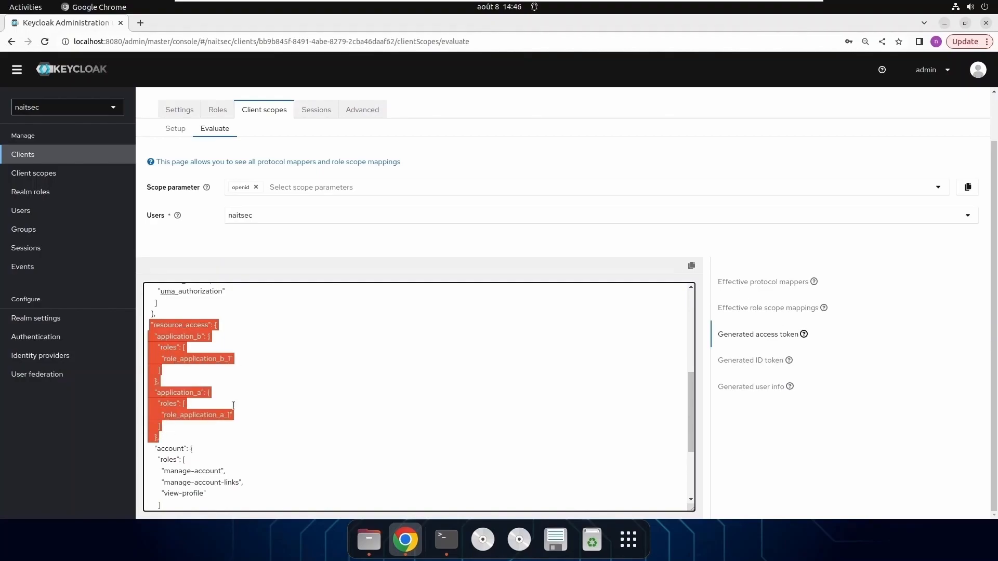
{"action": "left_click", "coordinate": [257, 359]}
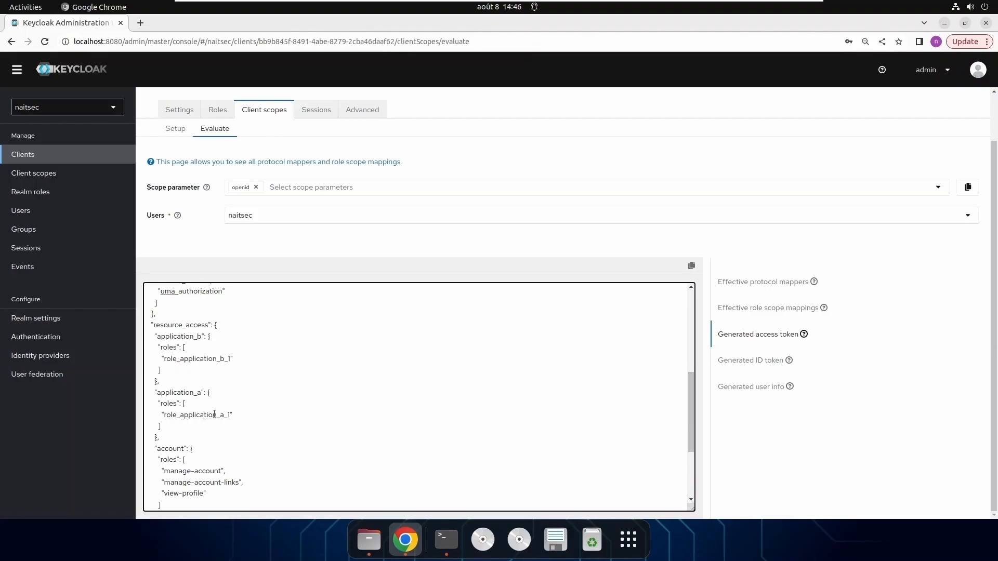
{"action": "left_click_drag", "start_coordinate": [240, 415], "coordinate": [156, 415]}
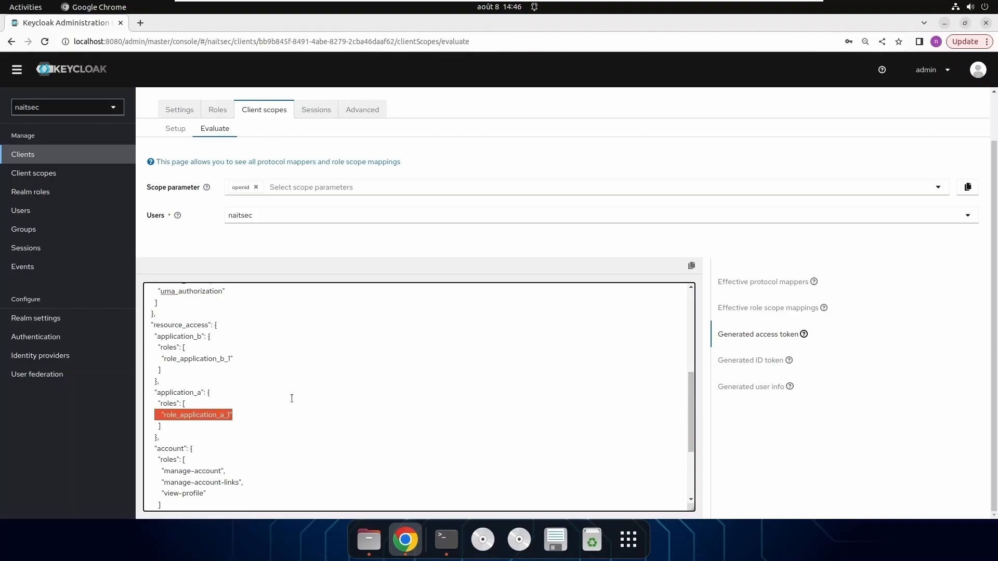
{"action": "left_click", "coordinate": [288, 403]}
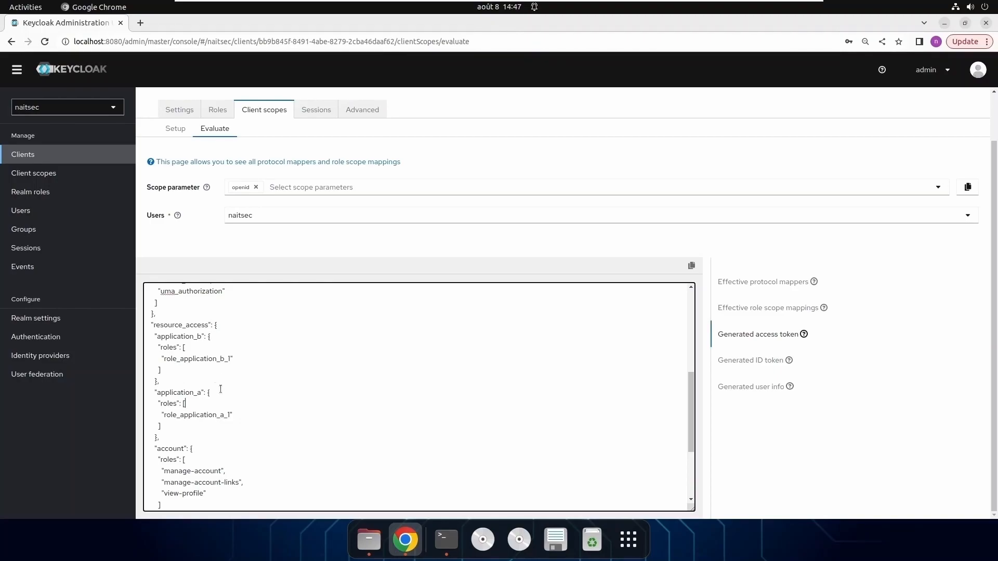
{"action": "double_click", "coordinate": [174, 337]}
{"action": "left_click_drag", "start_coordinate": [155, 391], "coordinate": [166, 425]}
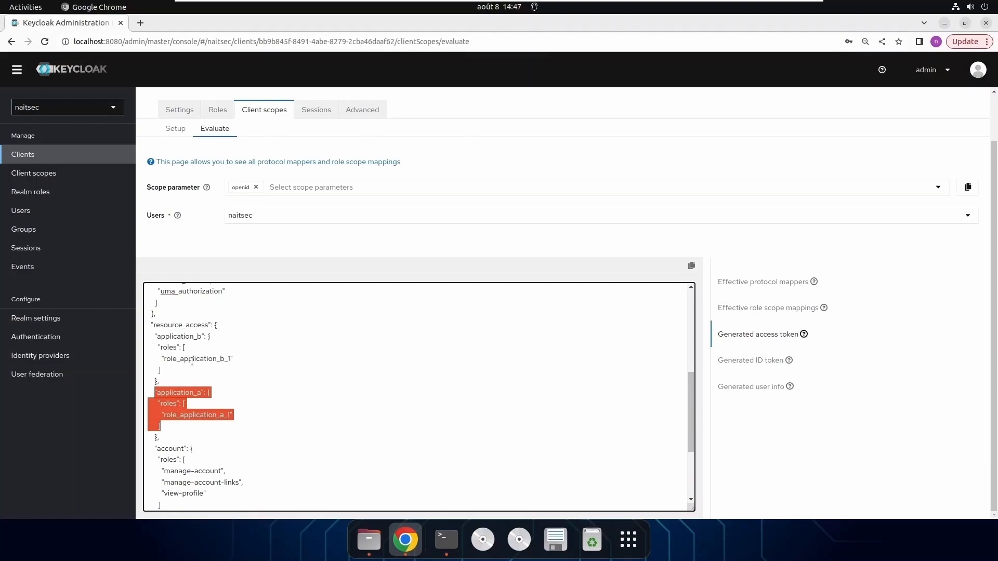
{"action": "left_click_drag", "start_coordinate": [159, 337], "coordinate": [200, 338]}
{"action": "scroll", "coordinate": [279, 387], "scroll_direction": "up", "scroll_amount": 5}
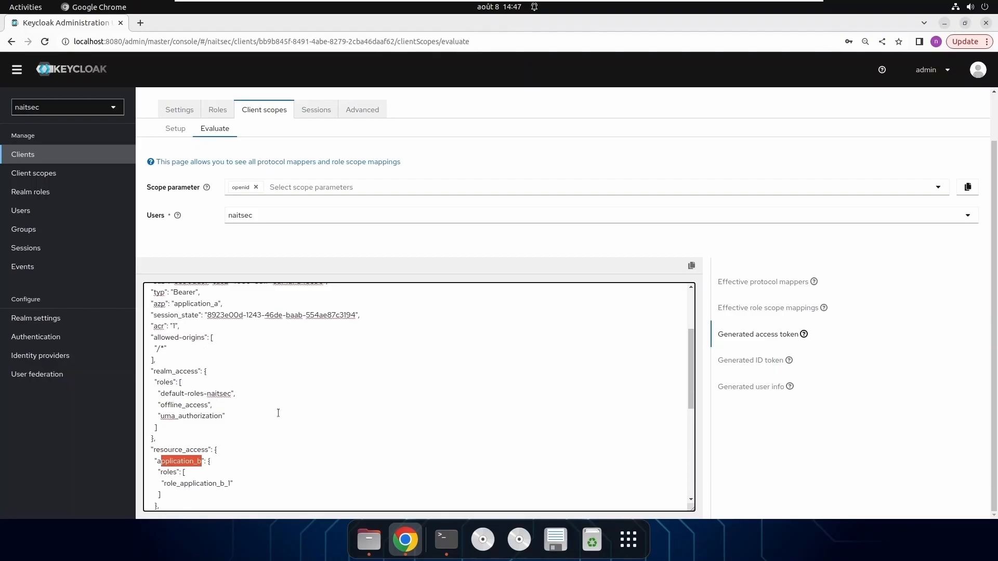
{"action": "scroll", "coordinate": [447, 161], "scroll_direction": "up", "scroll_amount": 2}
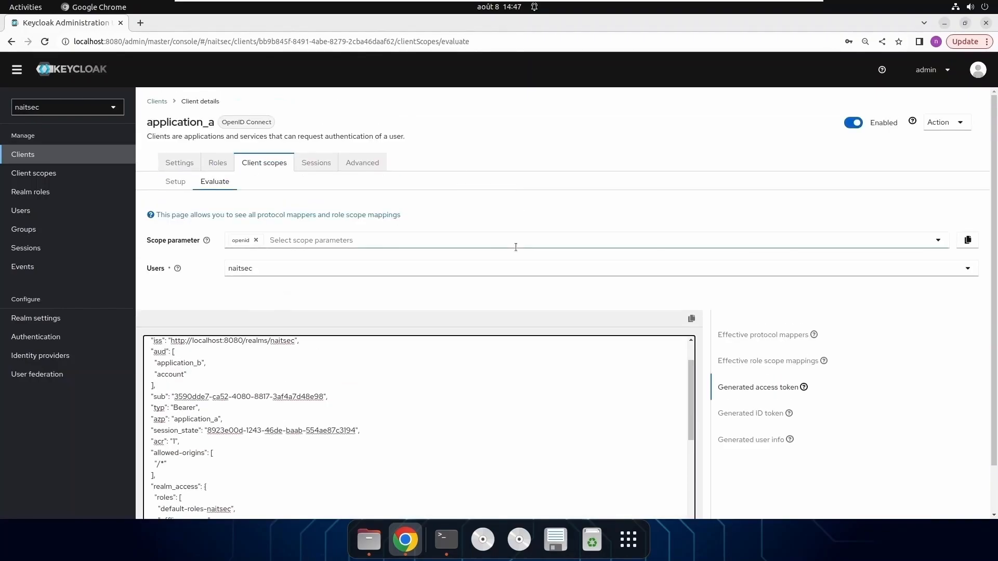
Turn off Full scope allowed in the application_a-dedicated client scope.
{"action": "left_click", "coordinate": [356, 162]}
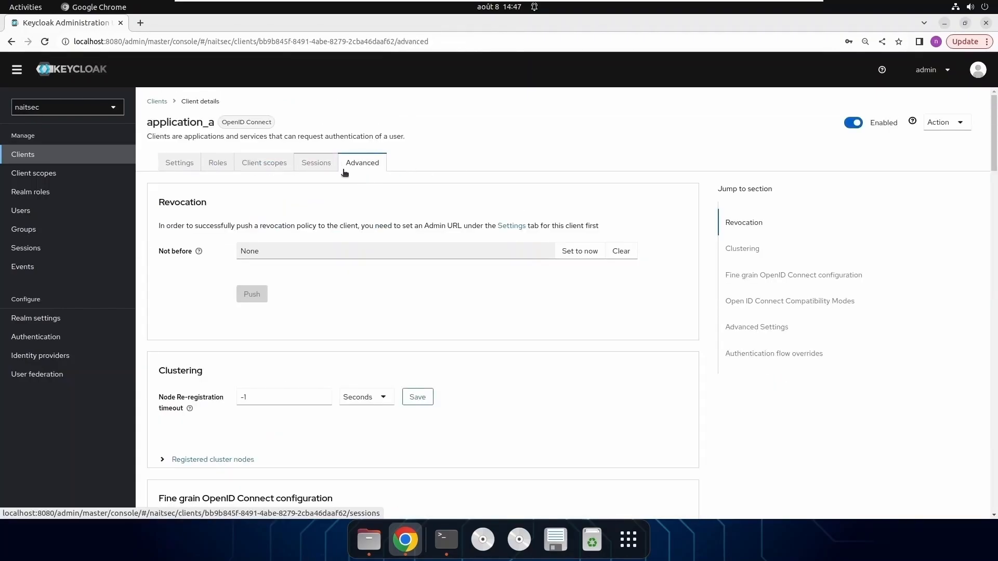
{"action": "left_click", "coordinate": [269, 172]}
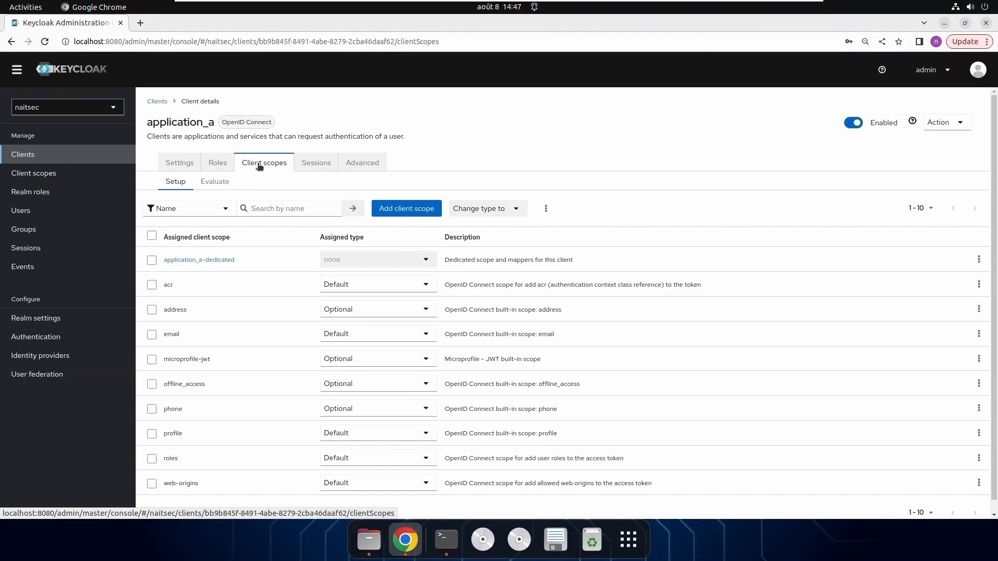
{"action": "left_click", "coordinate": [209, 265]}
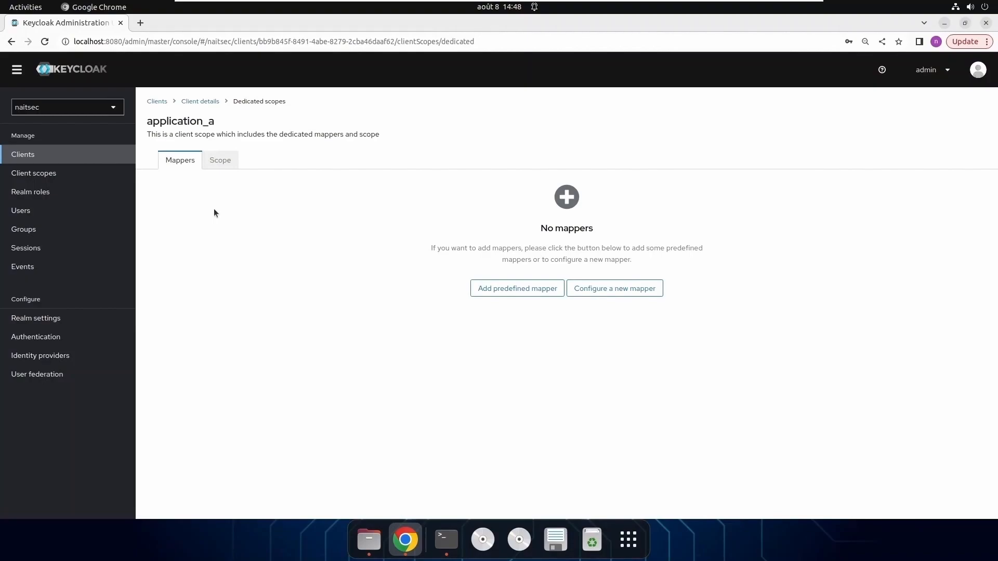
{"action": "left_click", "coordinate": [226, 165]}
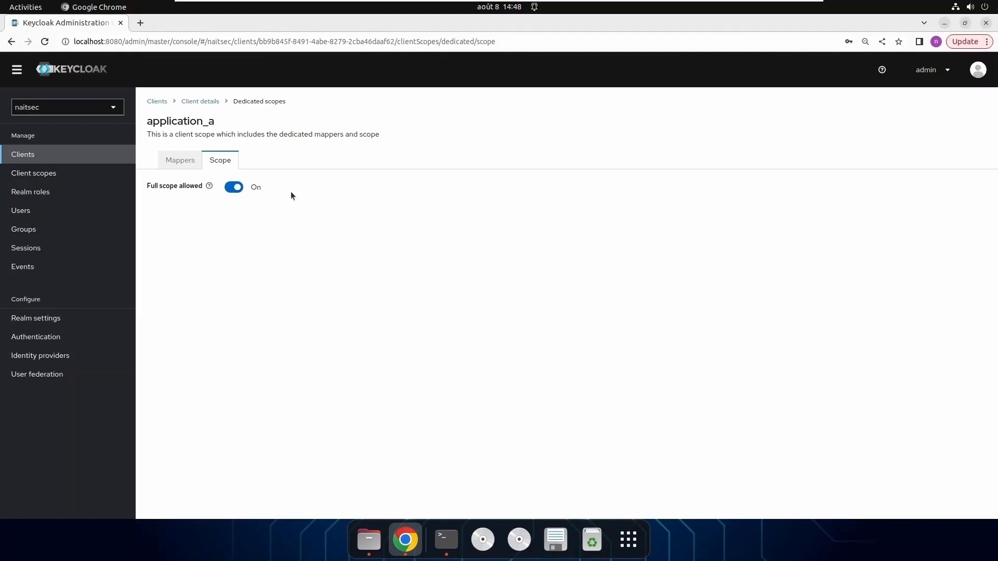
{"action": "left_click", "coordinate": [239, 190]}
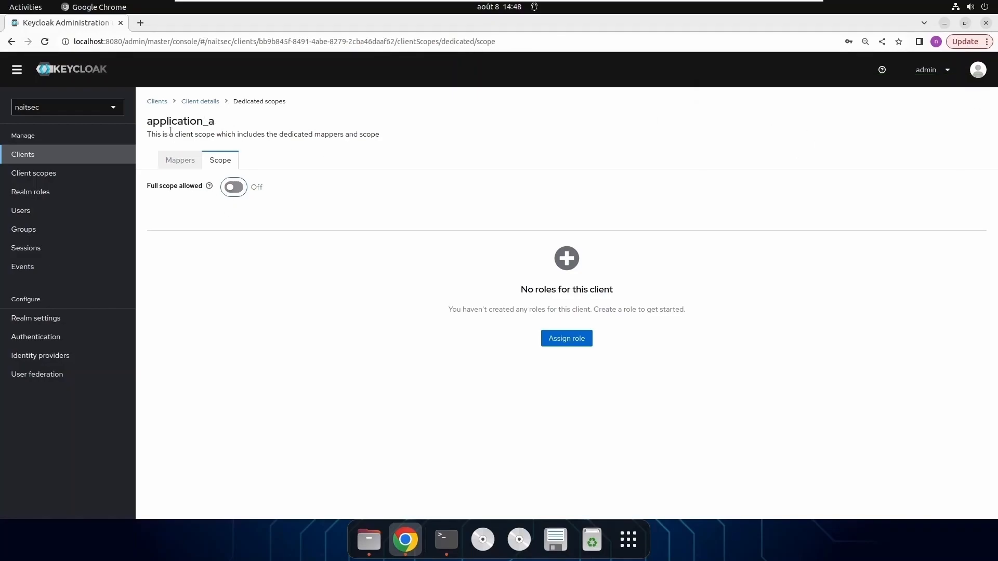
Return to application_a's client scope evaluation and select the naitsec user again.
{"action": "left_click", "coordinate": [203, 103]}
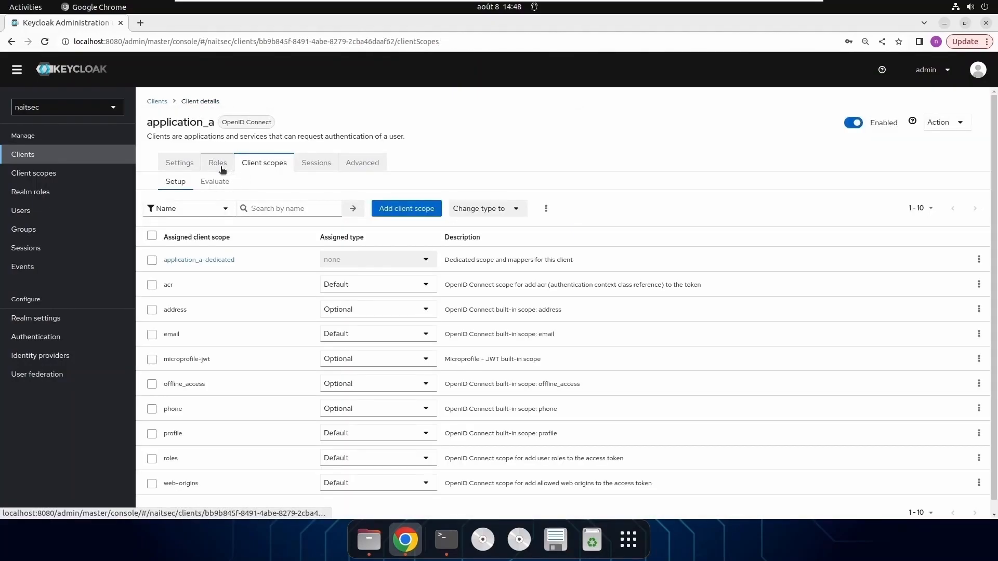
{"action": "left_click", "coordinate": [213, 186]}
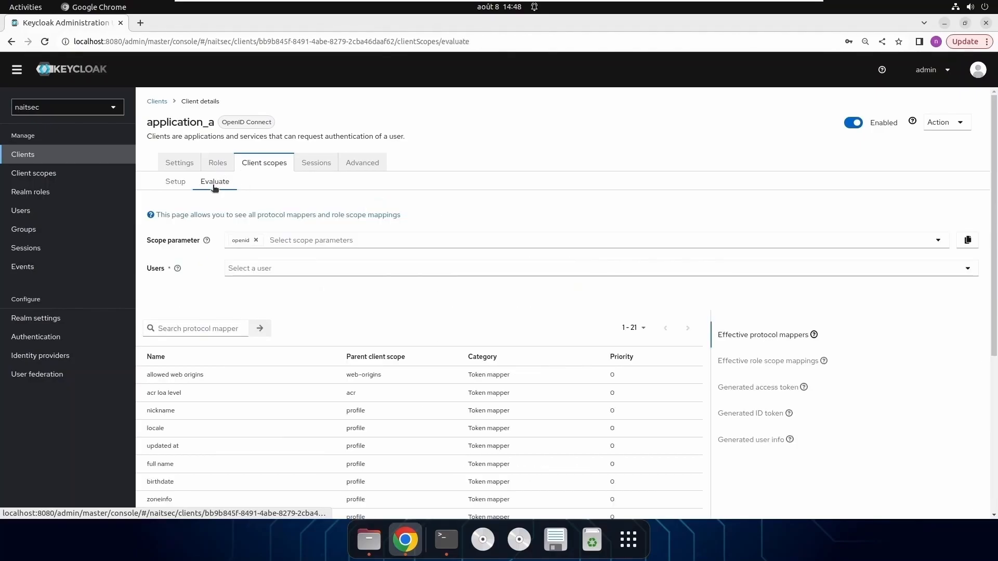
{"action": "left_click", "coordinate": [259, 267]}
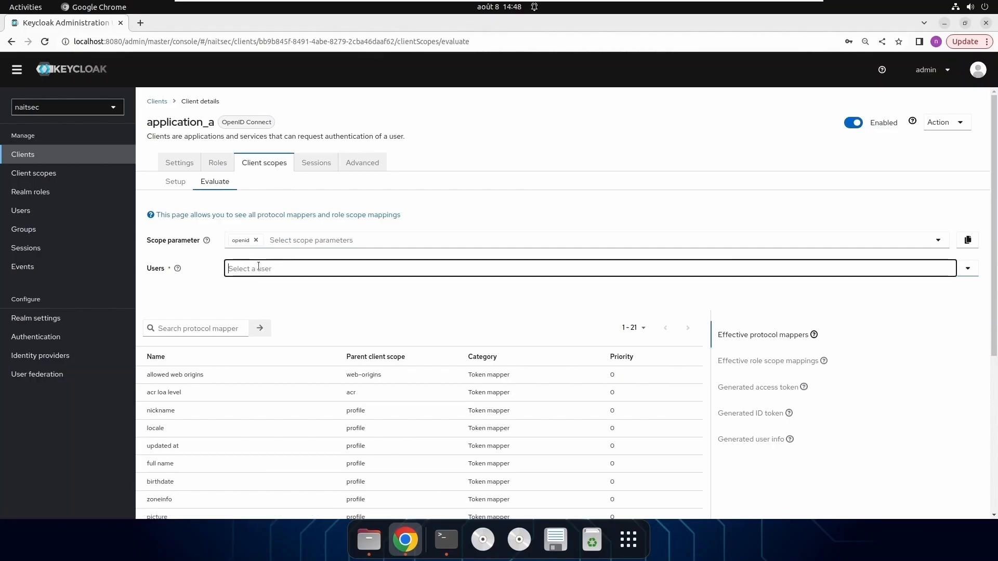
{"action": "type", "text": "naits"}
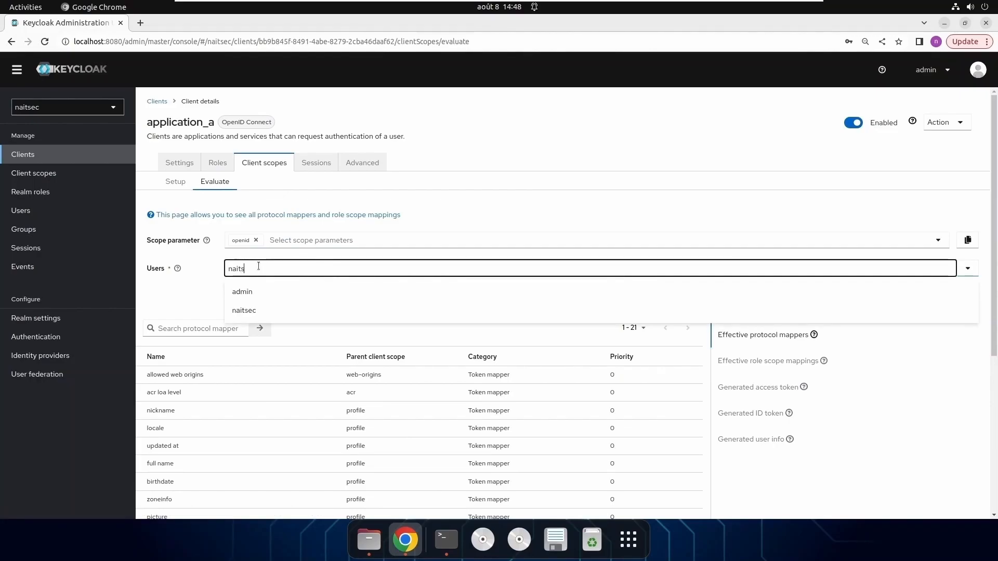
{"action": "type", "text": "ec"}
{"action": "left_click_drag", "start_coordinate": [259, 313], "coordinate": [254, 294]}
{"action": "left_click", "coordinate": [245, 267]}
{"action": "left_click", "coordinate": [241, 268]}
{"action": "type", "text": "nai"}
{"action": "left_click", "coordinate": [245, 292]}
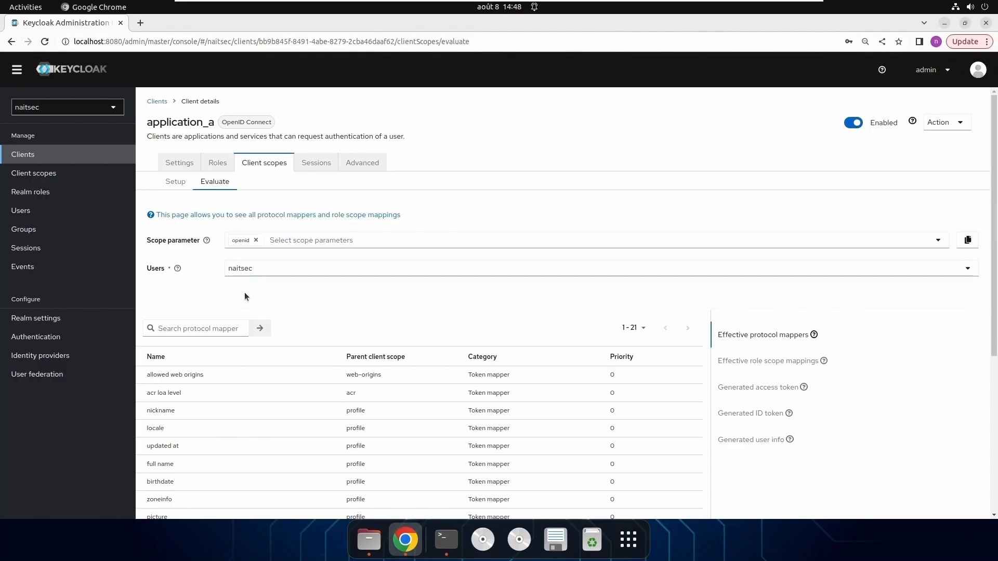
Generate a new access token for naitsec with full scope disabled and examine its resource_access roles.
{"action": "left_click", "coordinate": [755, 394]}
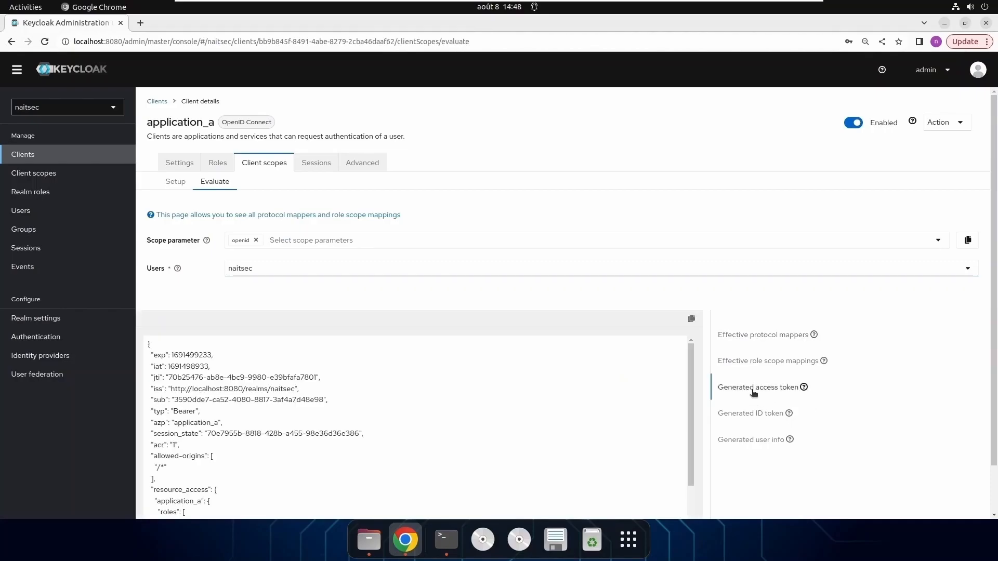
{"action": "scroll", "coordinate": [338, 385], "scroll_direction": "down", "scroll_amount": 2}
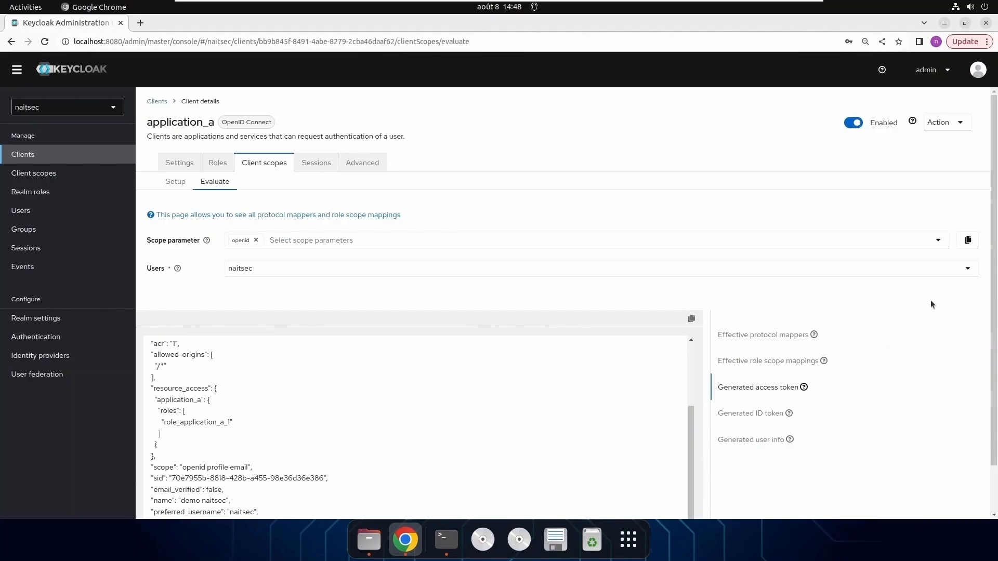
{"action": "scroll", "coordinate": [968, 444], "scroll_direction": "down", "scroll_amount": 2}
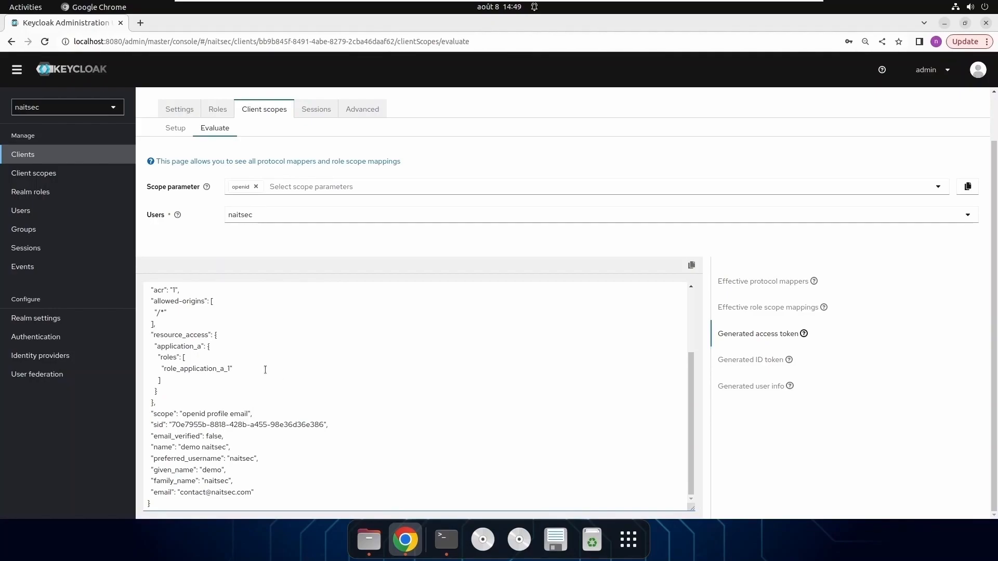
Highlight the resource_access block in application_a's generated access token and check which clients and roles it lists.
{"action": "left_click_drag", "start_coordinate": [151, 335], "coordinate": [203, 370]}
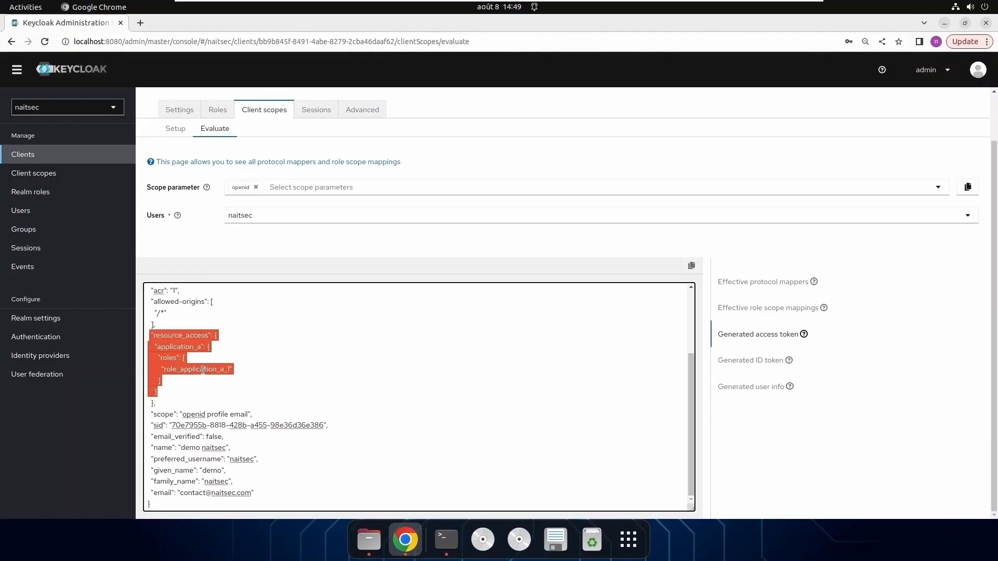
{"action": "left_click", "coordinate": [185, 358]}
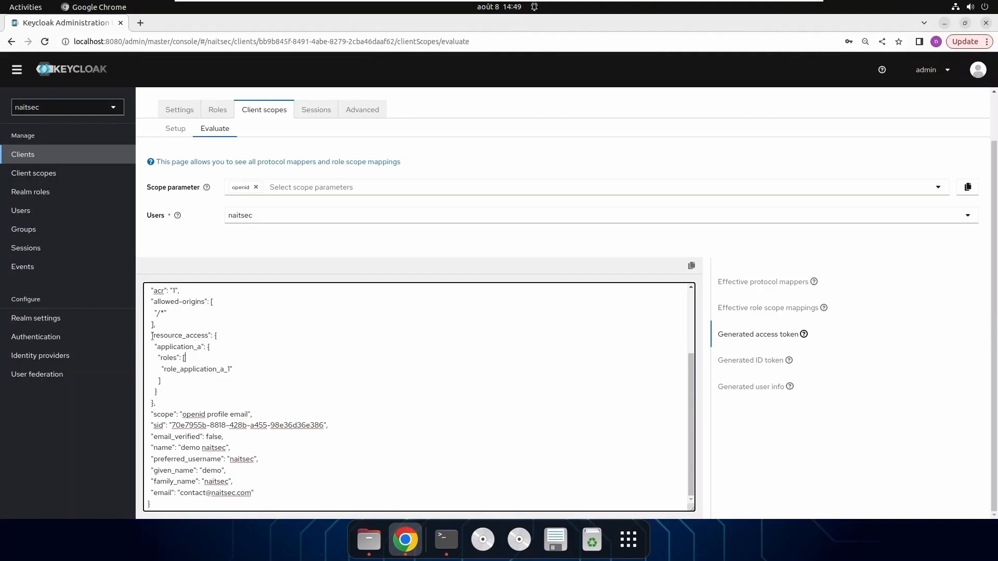
{"action": "left_click_drag", "start_coordinate": [151, 335], "coordinate": [162, 392]}
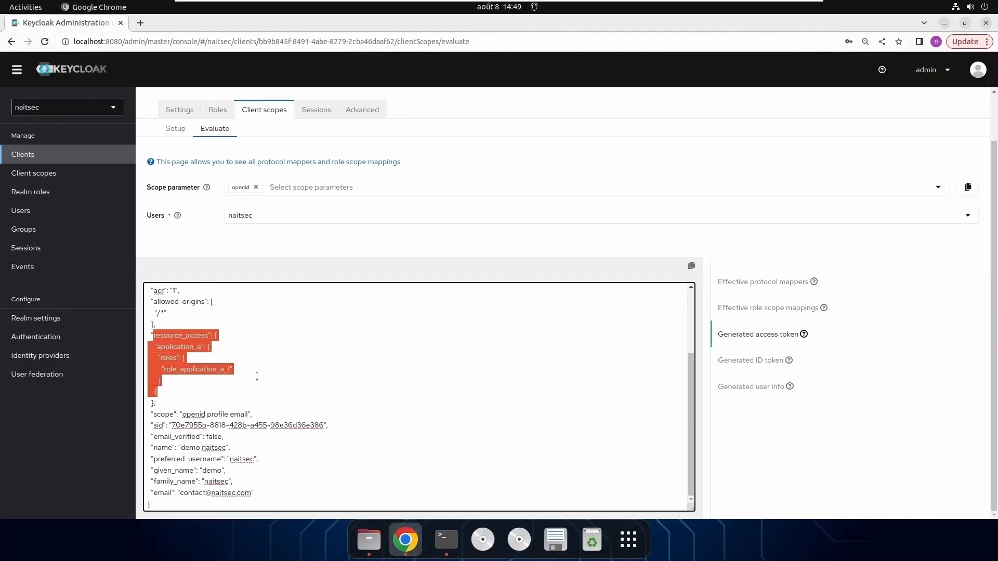
{"action": "scroll", "coordinate": [222, 178], "scroll_direction": "up", "scroll_amount": 1}
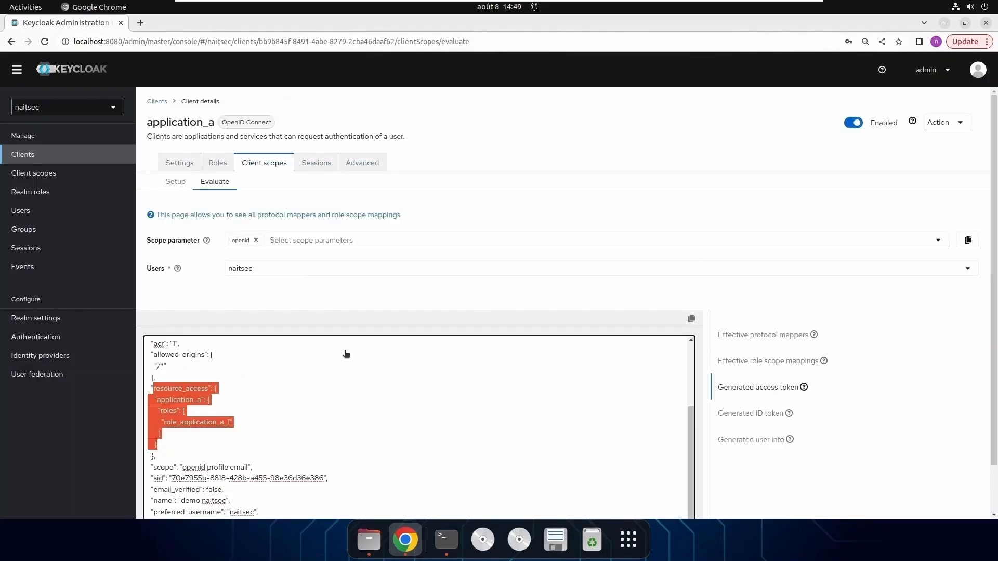
{"action": "left_click", "coordinate": [252, 435]}
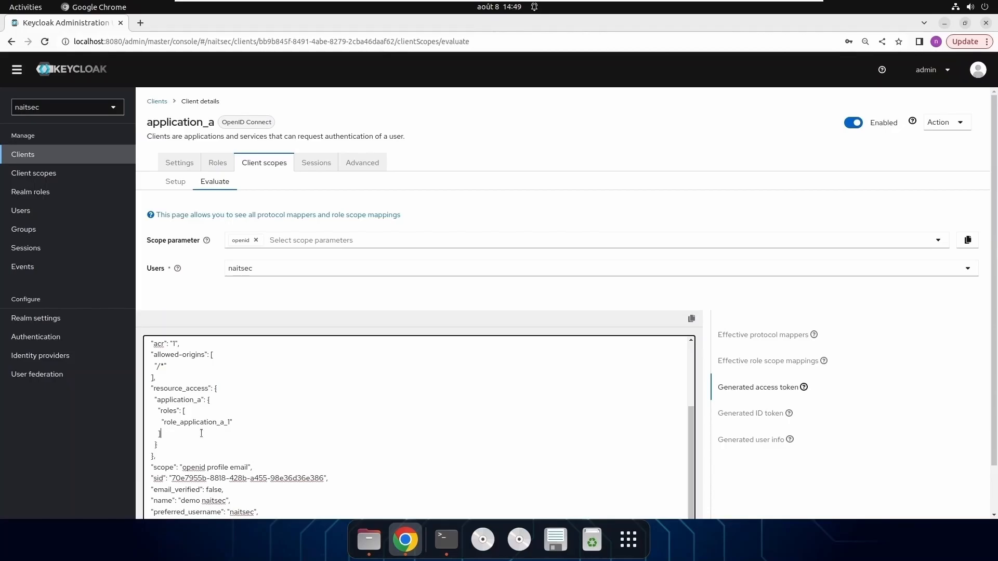
{"action": "scroll", "coordinate": [202, 434], "scroll_direction": "down", "scroll_amount": 3}
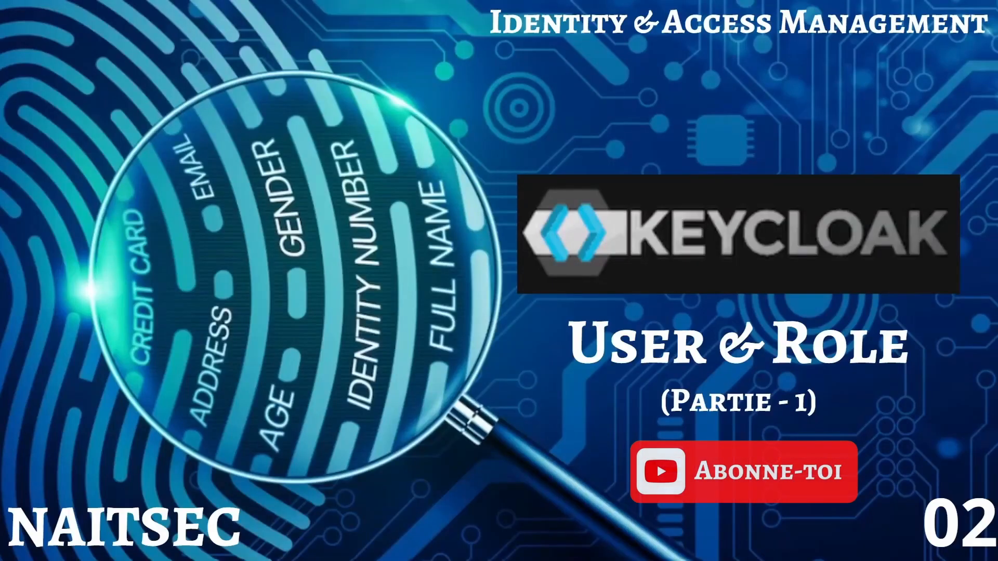